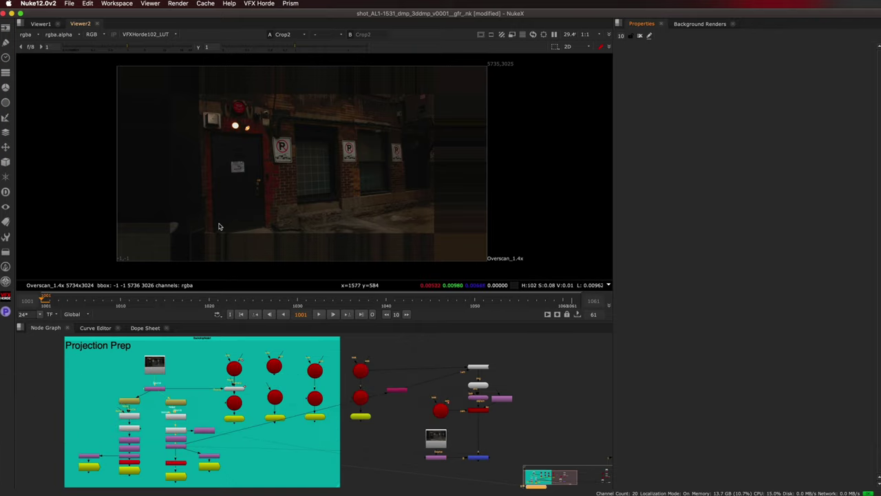
- View the Reformat3 and Reformat7 overscan outputs in the Projection Prep group
click(203, 432)
key(1)
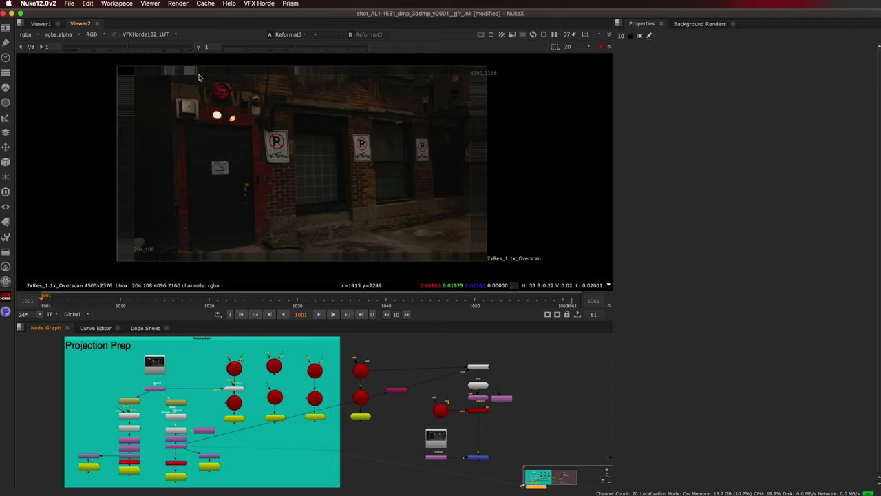
click(181, 439)
key(1)
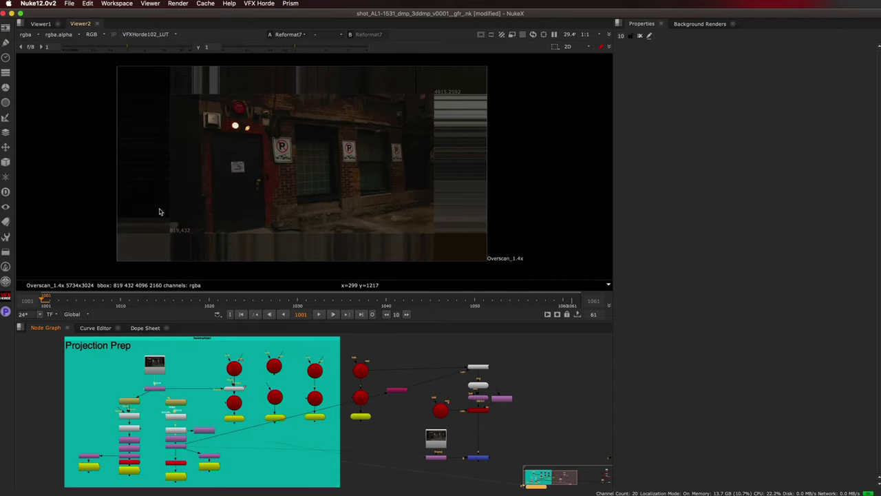
- View the Read5 source footage, play it, and scrub to the last frame, 1061
click(438, 444)
key(1)
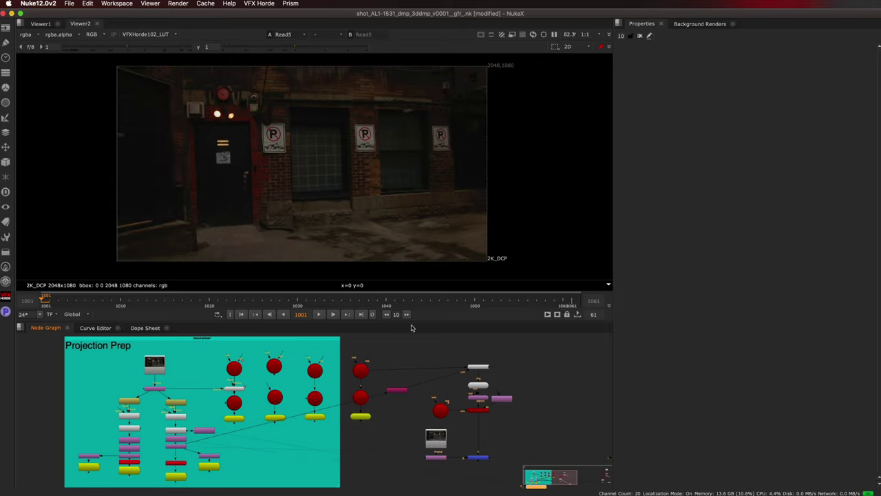
click(319, 314)
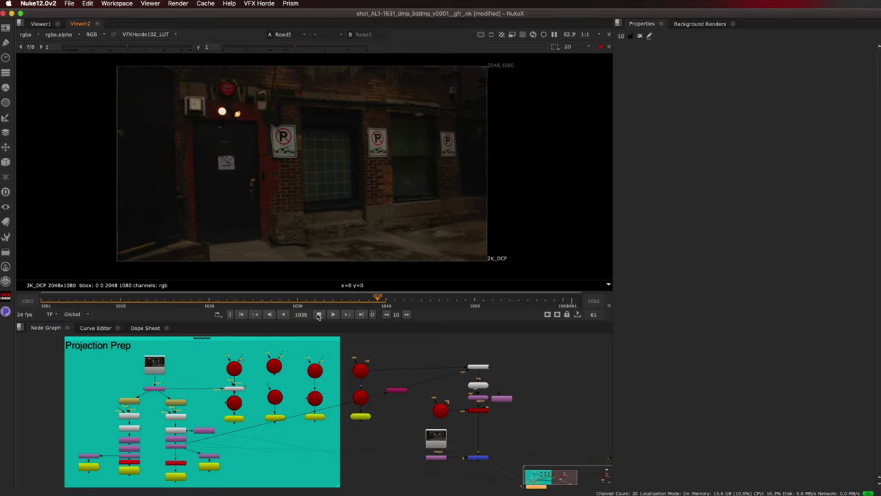
click(319, 314)
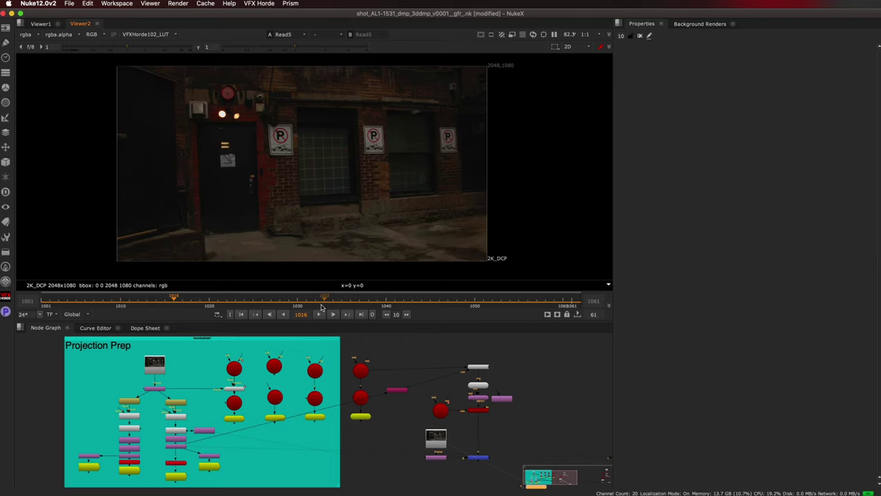
drag(322, 307, 573, 305)
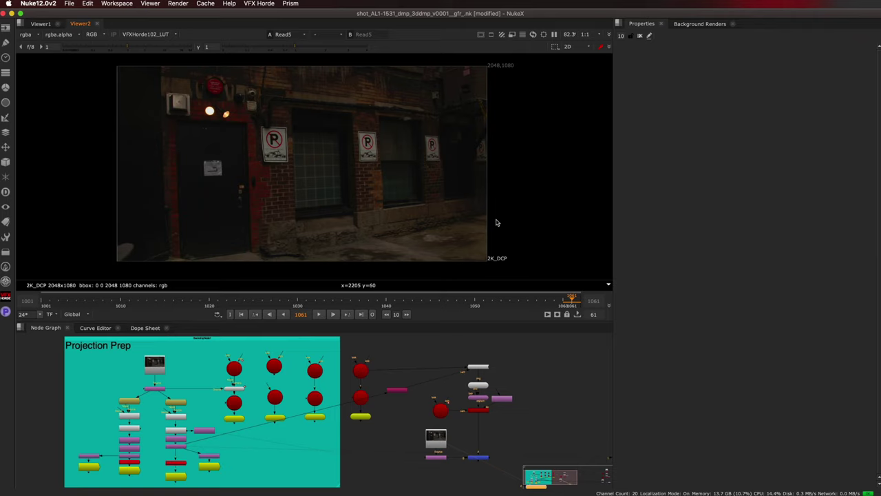
- Scrub the footage back and forth between frames 1001 and 1061 to compare the framing, and view the Reformat7 overscan plate again
click(386, 301)
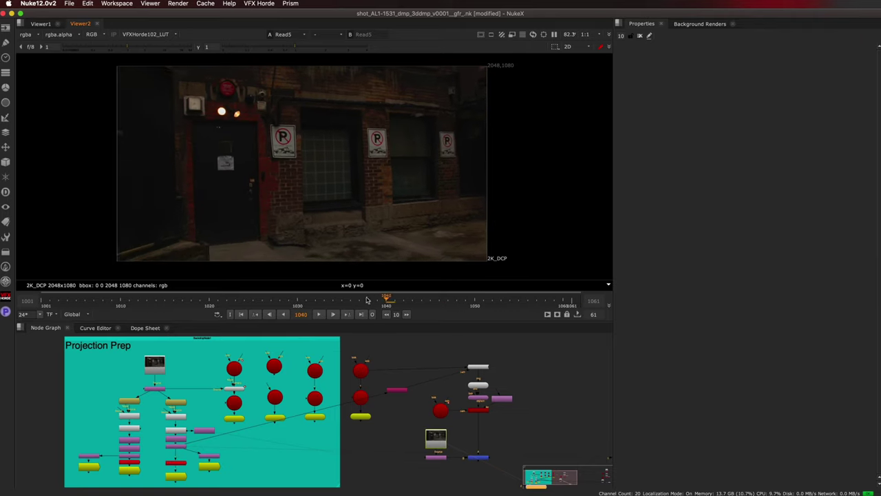
click(43, 305)
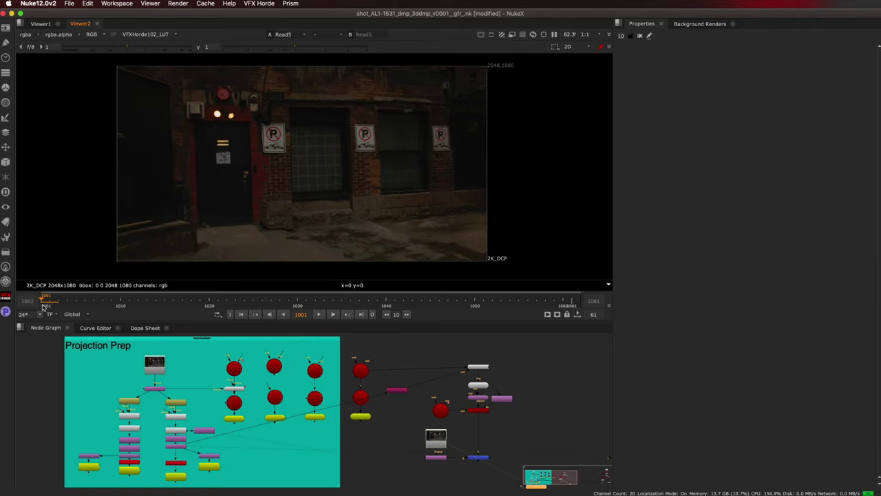
drag(44, 305, 568, 311)
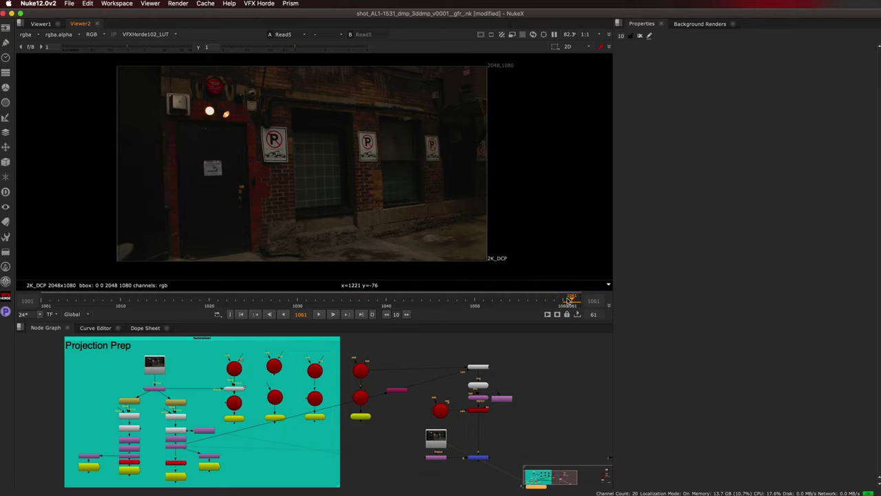
drag(568, 301, 271, 306)
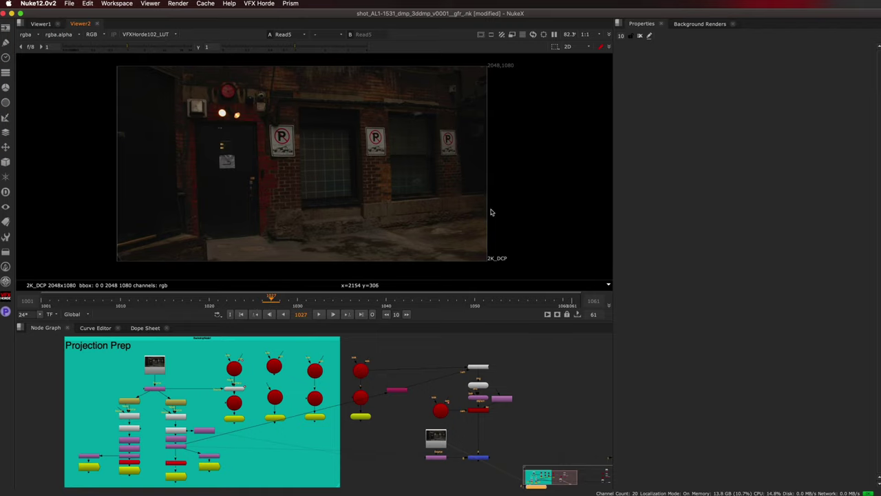
drag(271, 301, 573, 303)
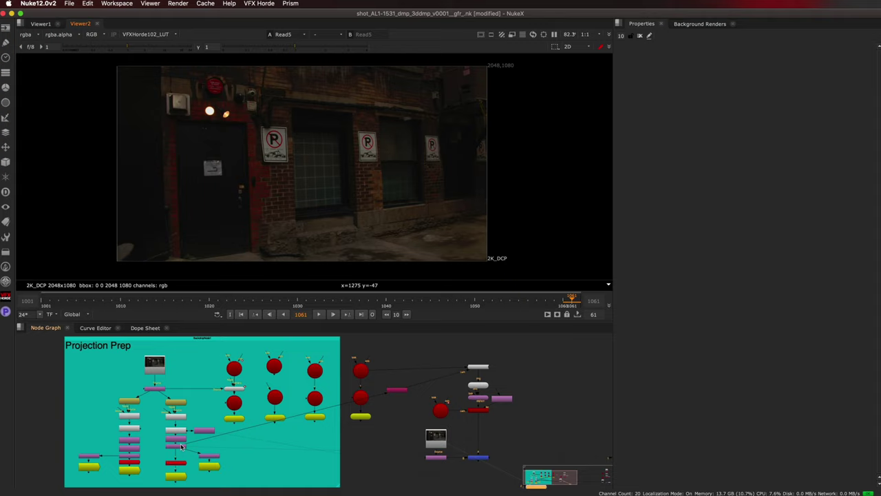
key(1)
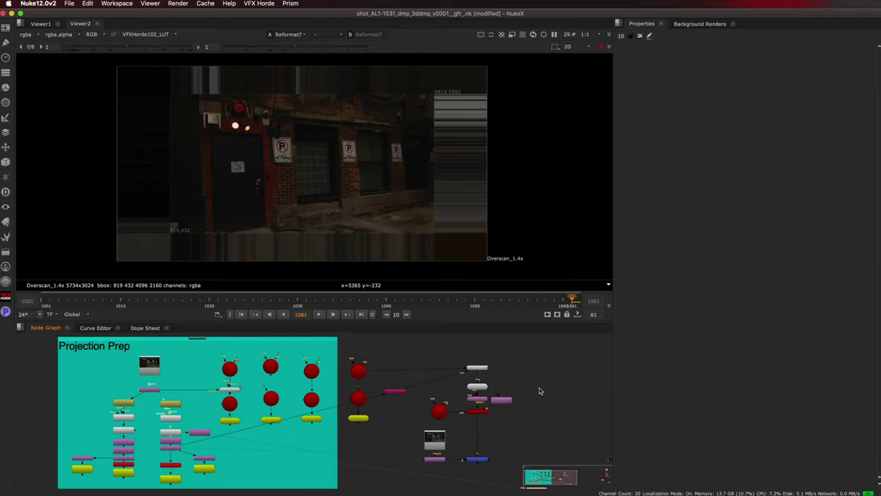
- Duplicate the projection render setup, including the footage, shot camera, Project3D, geometry and ScanlineRender nodes, beside the original
middle_drag(536, 391, 343, 383)
drag(343, 384, 211, 490)
key(super+c)
key(super+v)
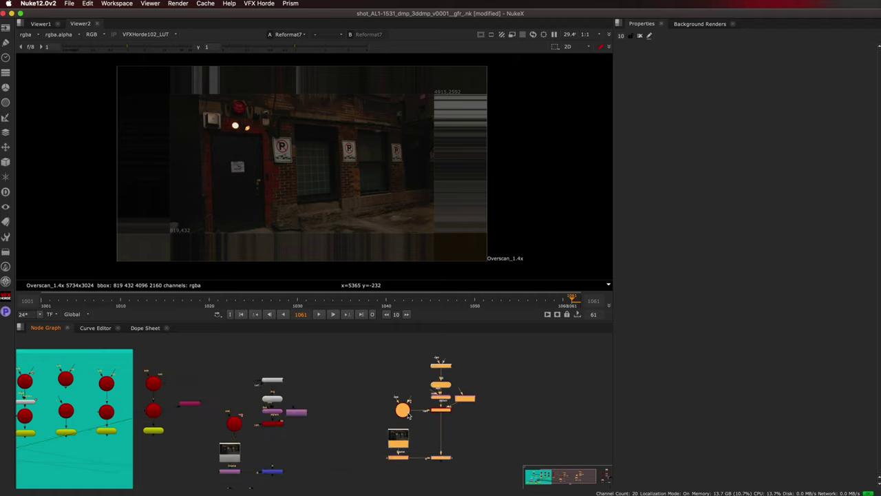
scroll(413, 420, up, 3)
click(420, 429)
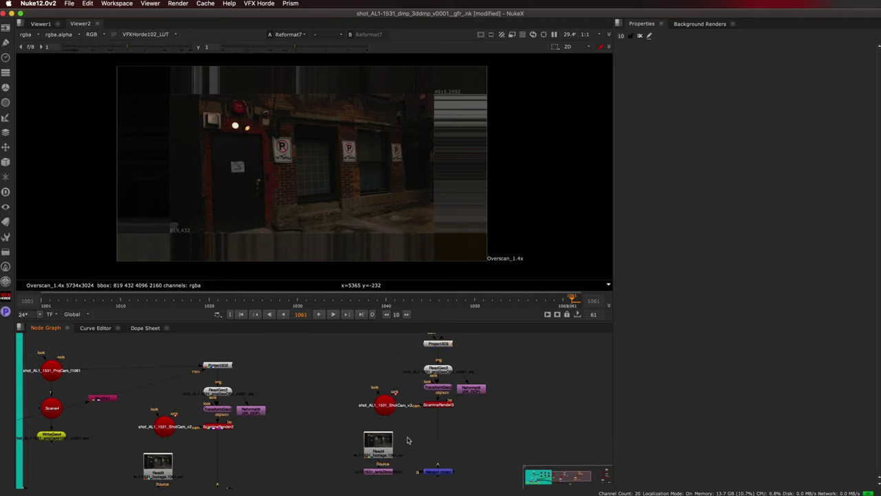
- Feed the duplicated footage and lens distortion into Project3D3 and use the ShotCam as its projection camera
drag(360, 425, 448, 361)
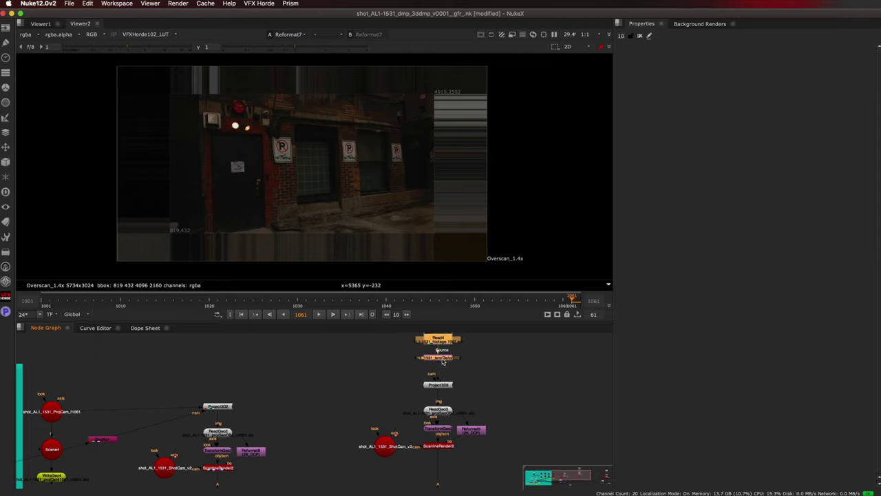
drag(384, 448, 396, 388)
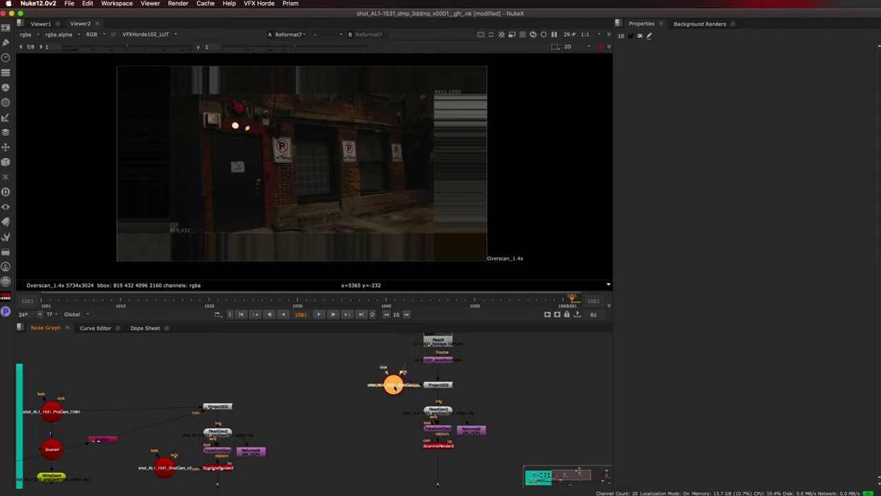
- Copy the shot_AL1_1531_ProjCam_f1061 camera into the new setup as the render camera of ScanlineRender3
scroll(387, 442, down, 2)
scroll(395, 431, left, 10)
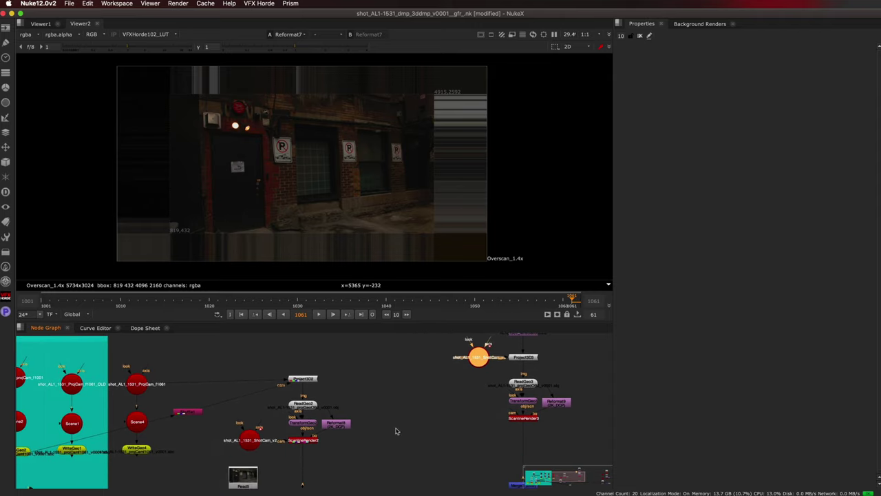
click(235, 389)
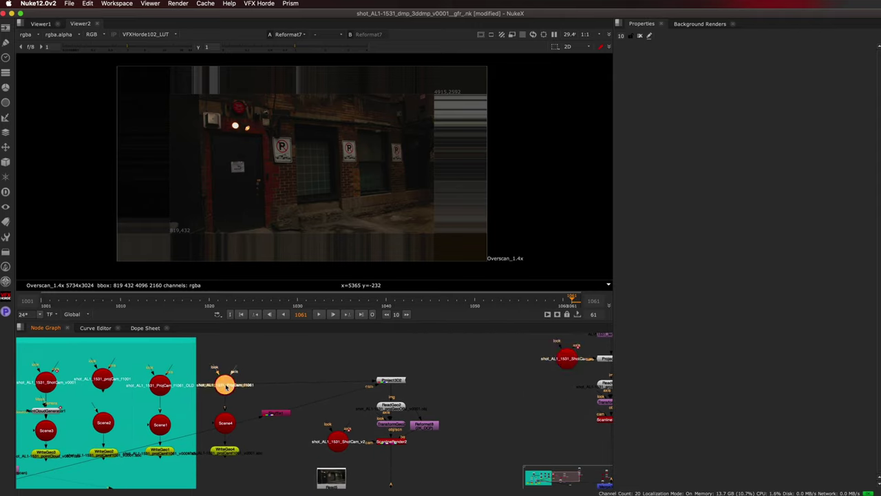
middle_drag(482, 397, 321, 398)
click(418, 405)
key(super+v)
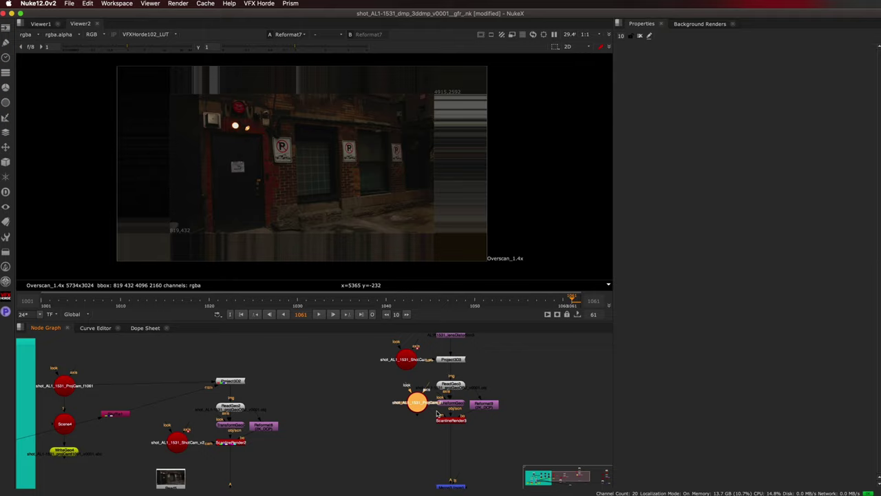
drag(421, 412, 407, 429)
- Examine the new node chain from the Read4 footage and lens distortion to the ShotCam projection and the ProjCam render camera
middle_drag(444, 354, 366, 429)
scroll(374, 414, up, 3)
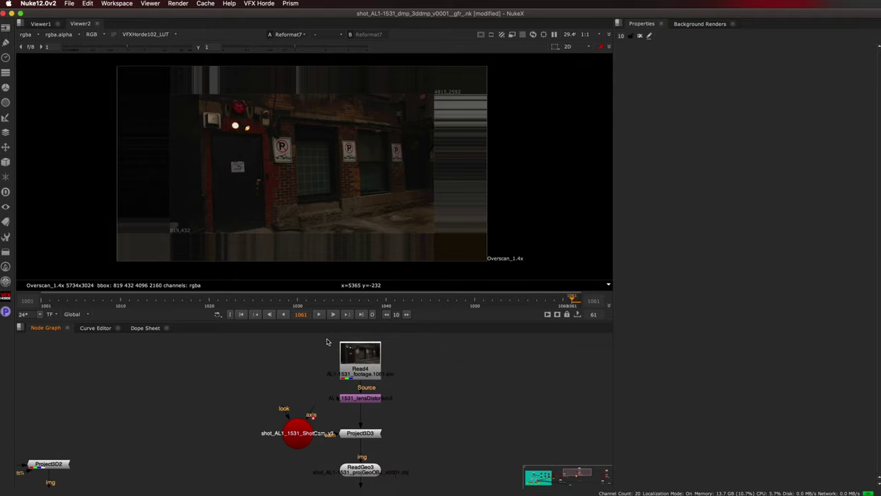
drag(328, 342, 416, 390)
click(376, 399)
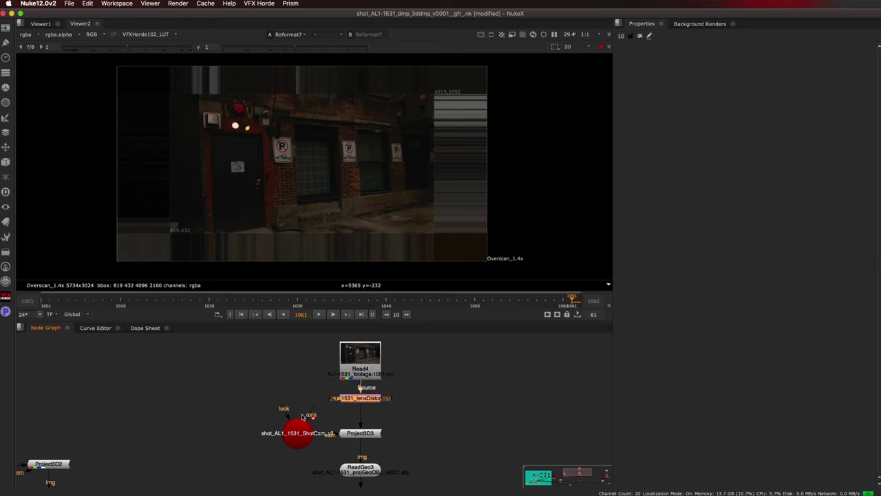
scroll(305, 416, down, 2)
click(306, 412)
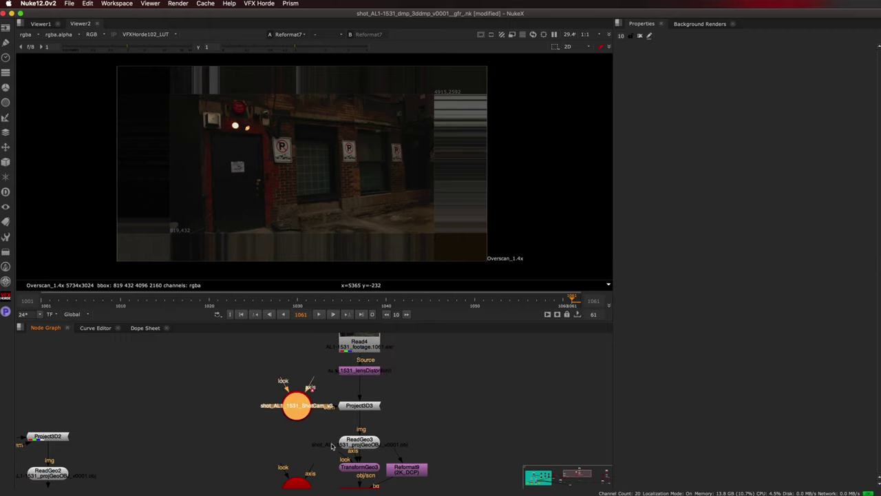
scroll(389, 400, down, 2)
click(323, 454)
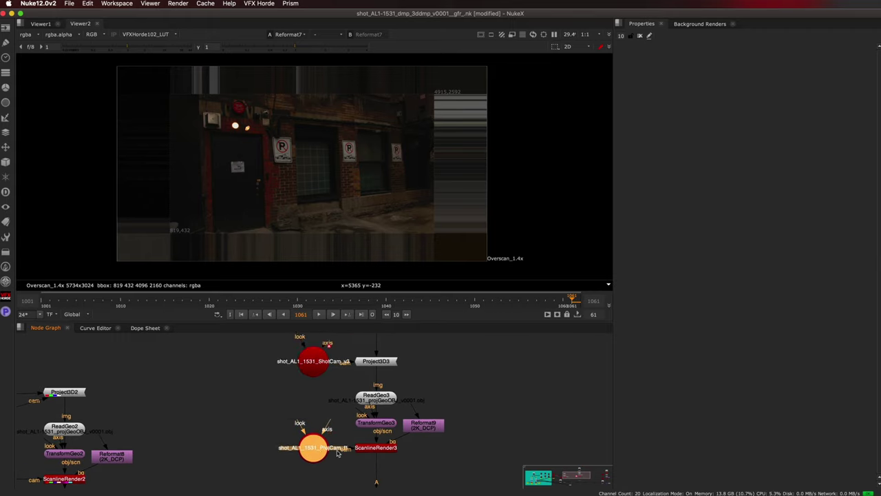
- View the TransformGeo3 output in 3D to inspect the footage projected onto the geometry
click(379, 396)
click(376, 424)
key(1)
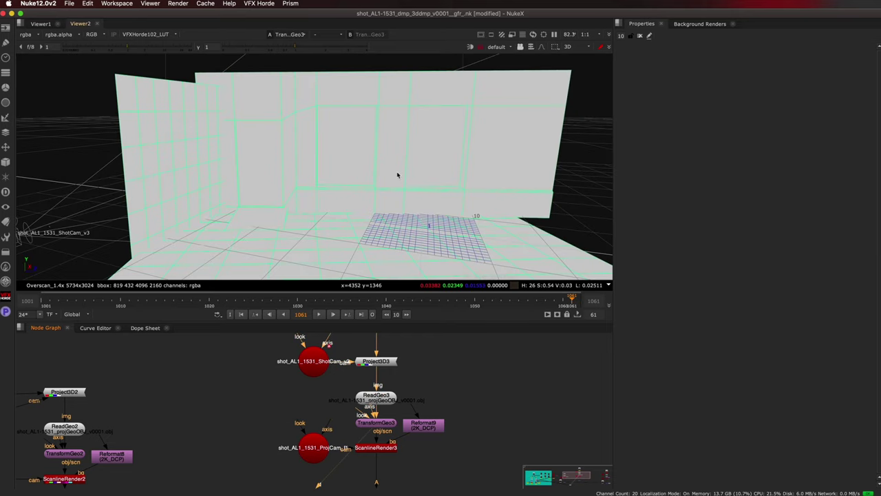
scroll(433, 387, up, 5)
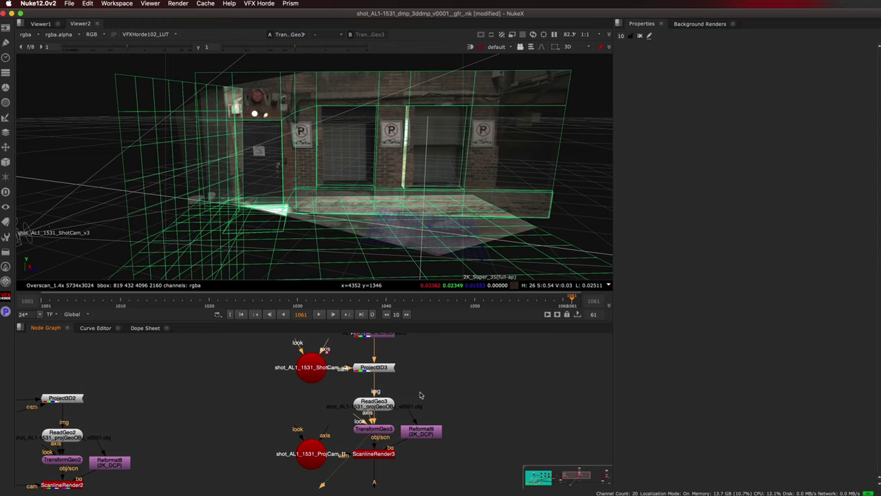
- Add a Shuffle node after the Read4 footage and set its alpha channel to 1
click(375, 369)
key(Tab)
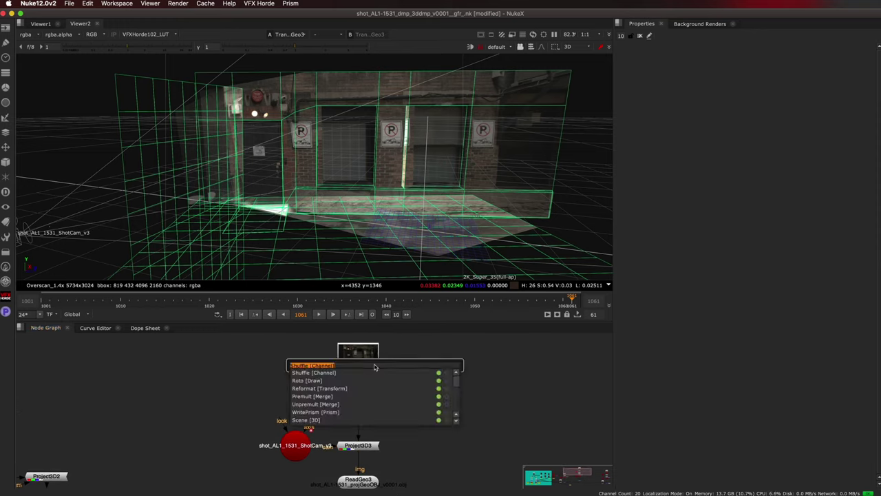
text(shu)
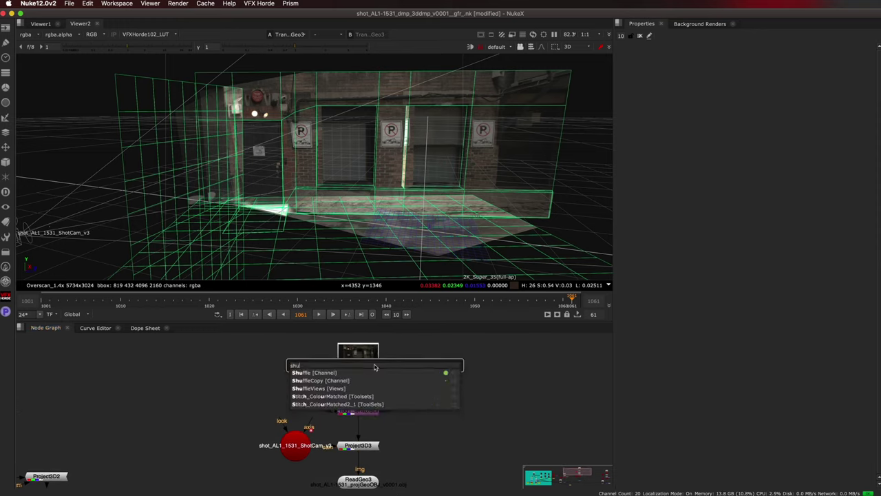
key(Return)
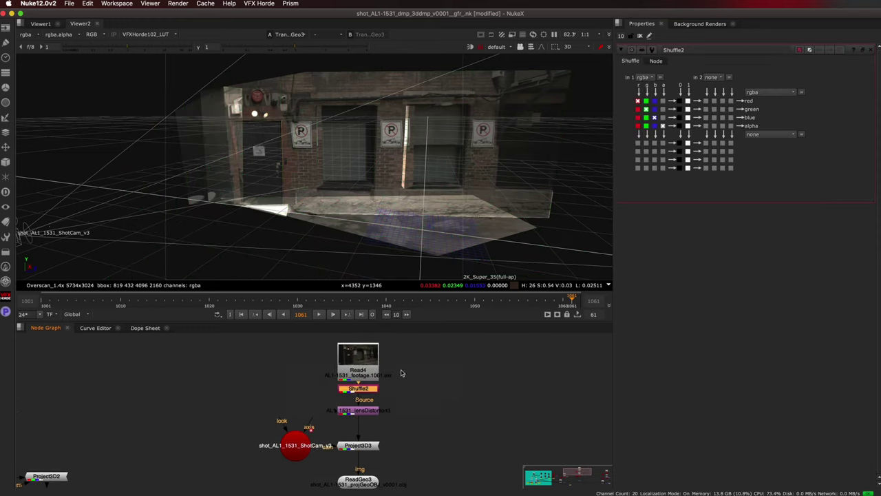
click(688, 126)
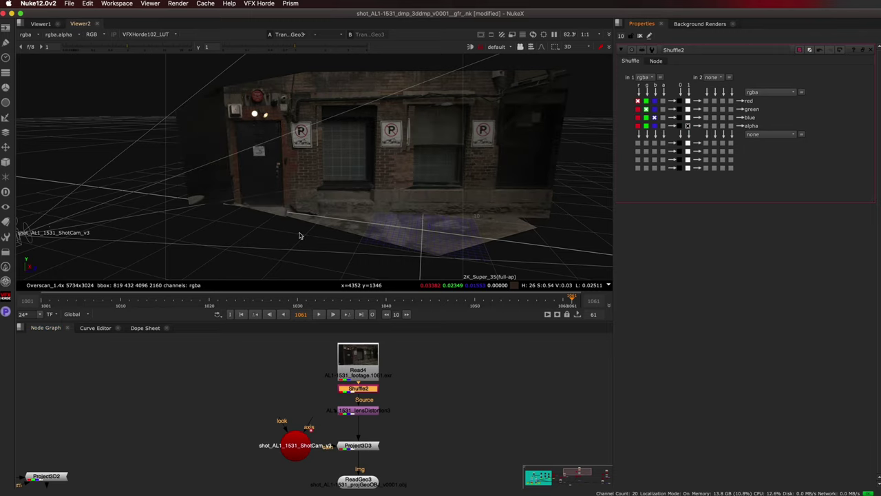
- Play and scrub the shot to check the moving footage projection on the geometry, stopping at frame 1026
mouse_move(350, 255)
alt+right_down()
mouse_move(382, 253)
mouse_move(342, 241)
alt+right_up()
click(319, 315)
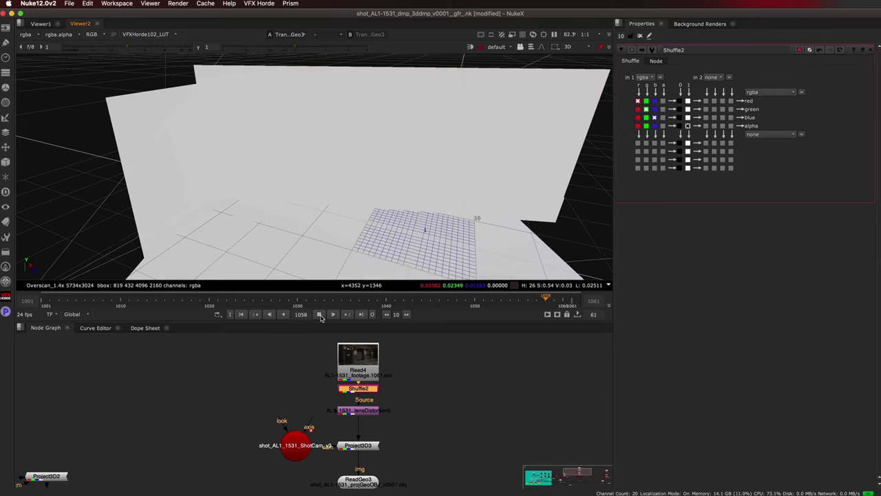
click(318, 314)
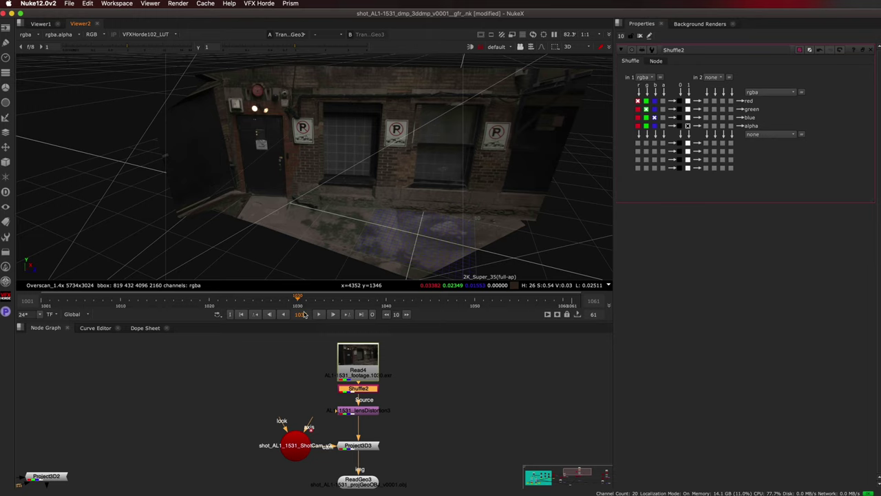
drag(281, 297, 190, 329)
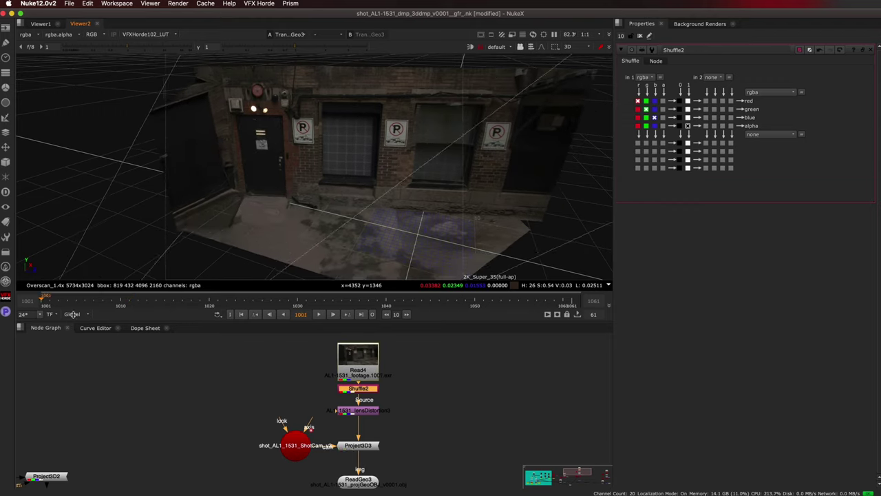
drag(329, 316, 263, 316)
- View the output of ScanlineRender3, which renders the projection through the ProjCam
middle_drag(415, 401, 416, 323)
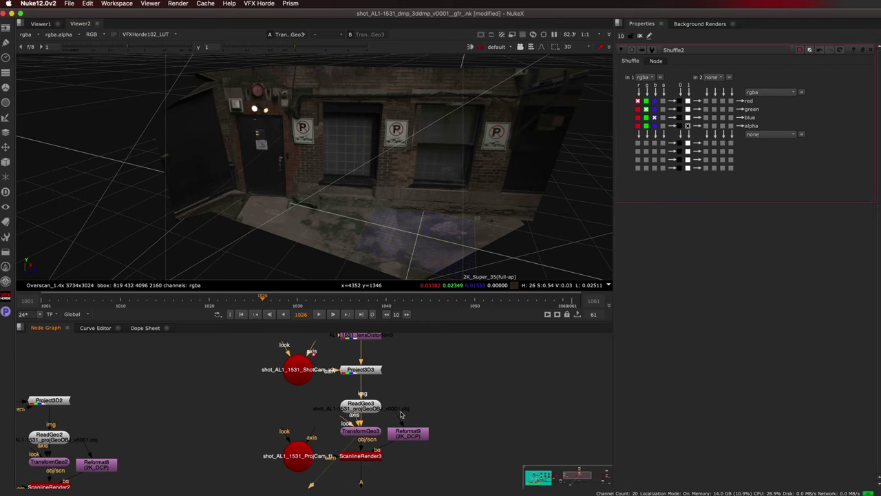
middle_drag(371, 455, 390, 399)
click(390, 399)
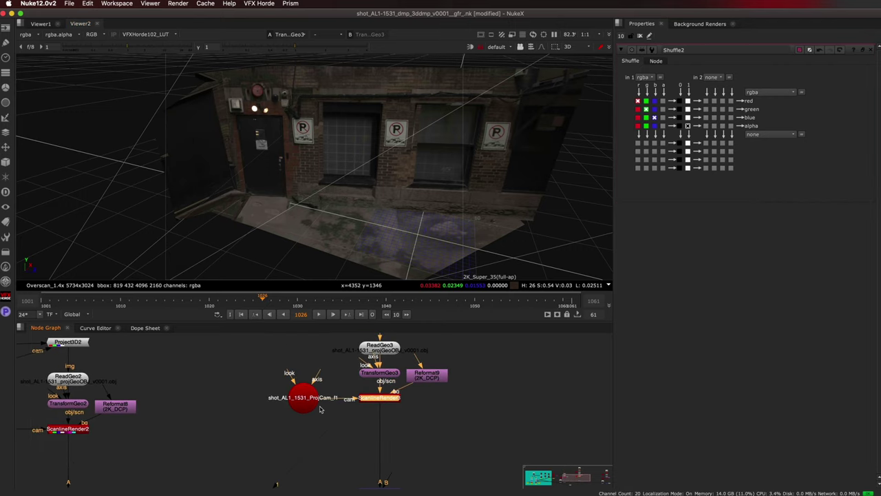
key(1)
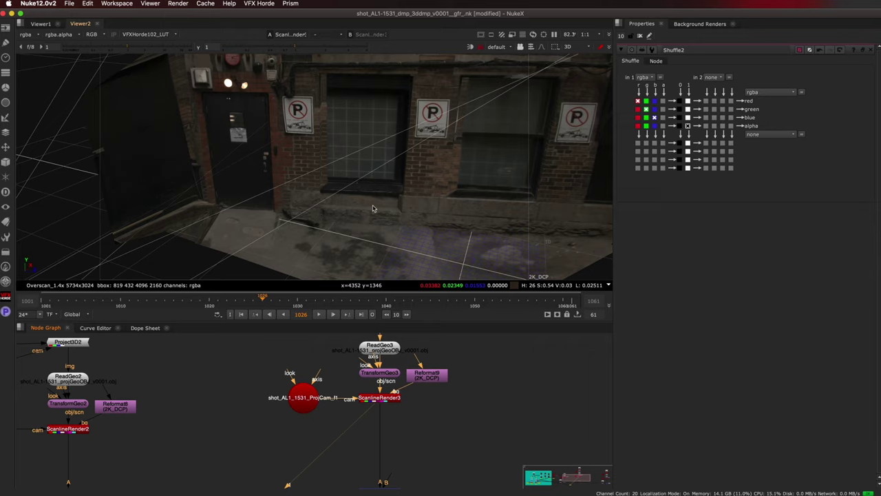
- Check the ScanlineRender3 projection render at frame 1061 and back at frame 1001
click(571, 299)
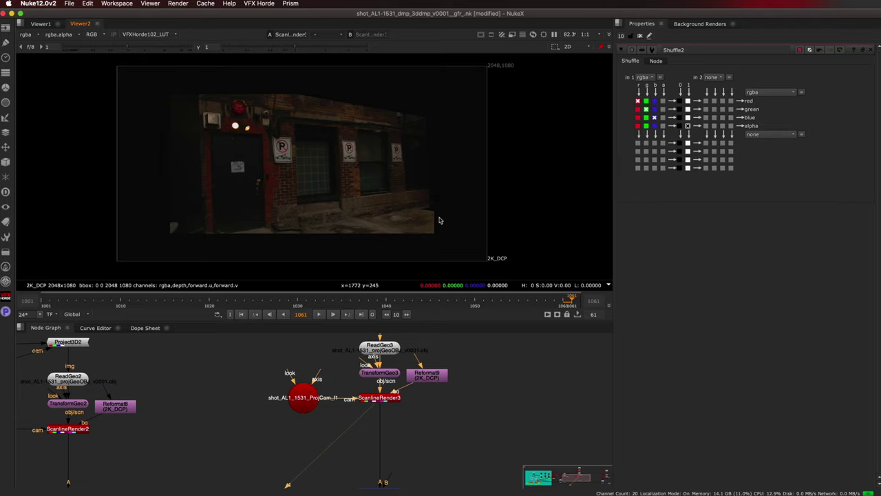
mouse_move(570, 302)
mouse_down()
mouse_move(389, 314)
mouse_move(44, 313)
mouse_up()
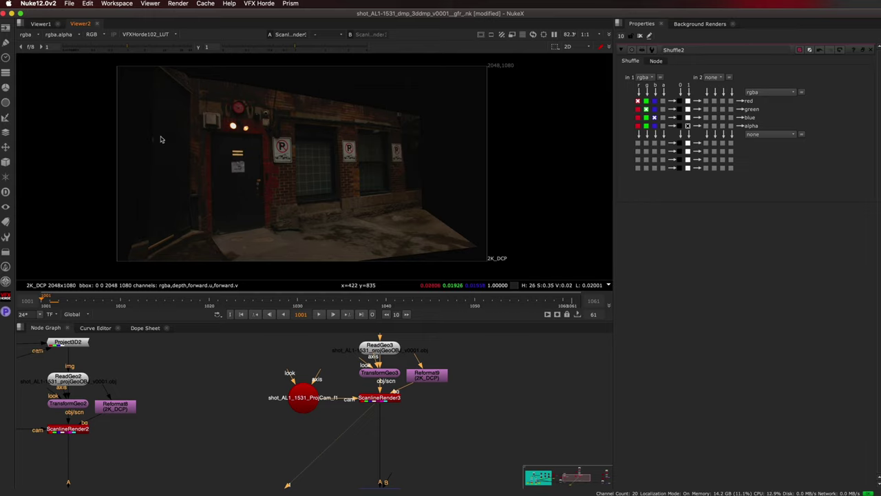
click(296, 398)
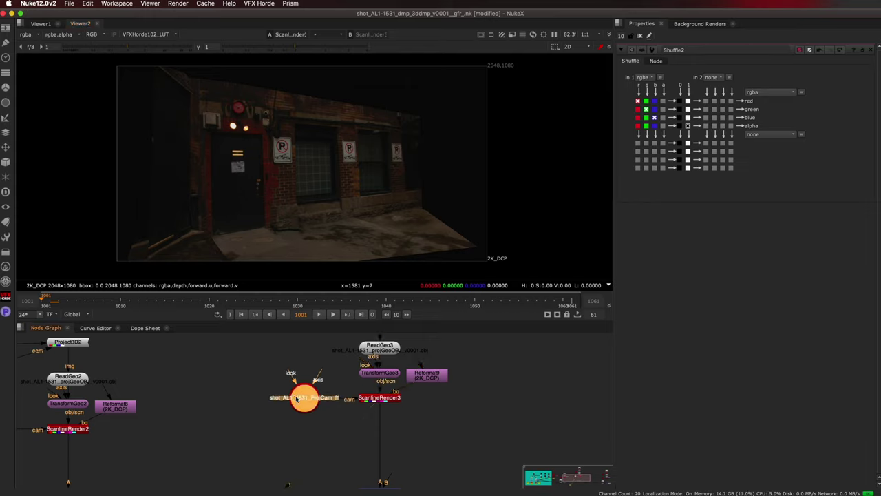
- View the output of Reformat7 in the Projection Prep section of the node graph
middle_drag(350, 427, 500, 347)
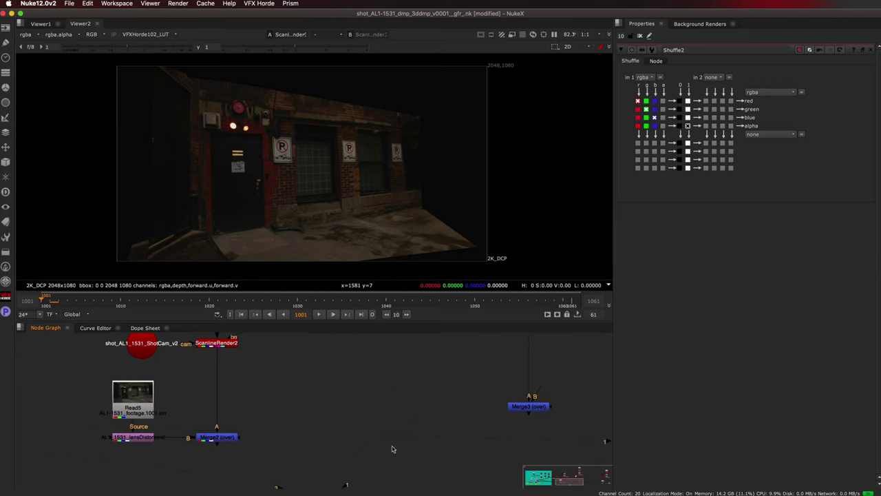
middle_drag(393, 449, 662, 449)
middle_drag(170, 419, 340, 468)
scroll(333, 449, down, 3)
middle_drag(153, 482, 295, 421)
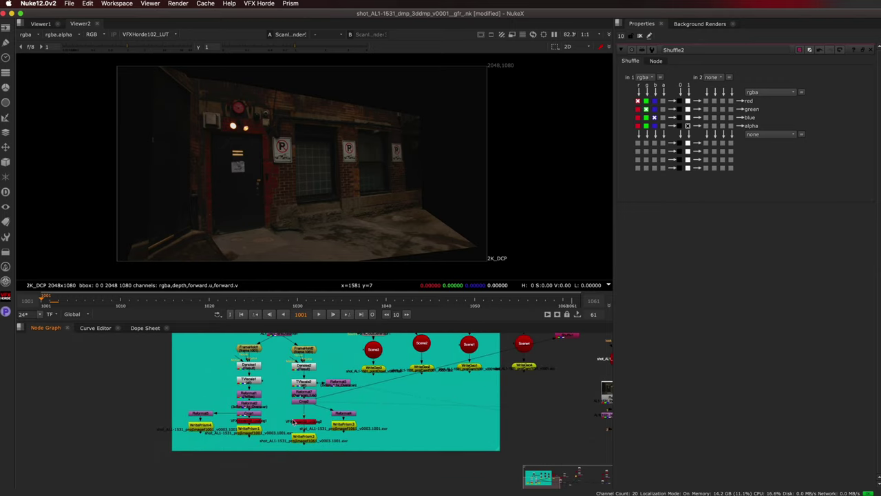
scroll(295, 421, up, 2)
middle_drag(321, 382, 253, 400)
click(252, 400)
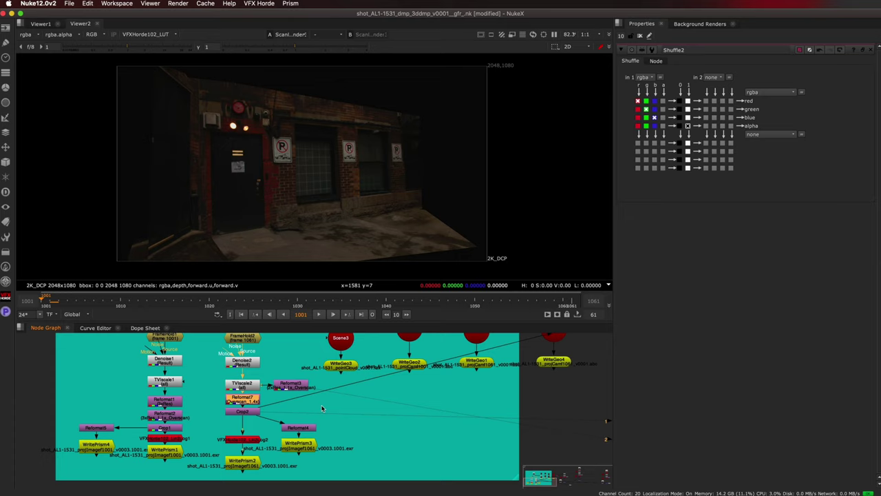
key(1)
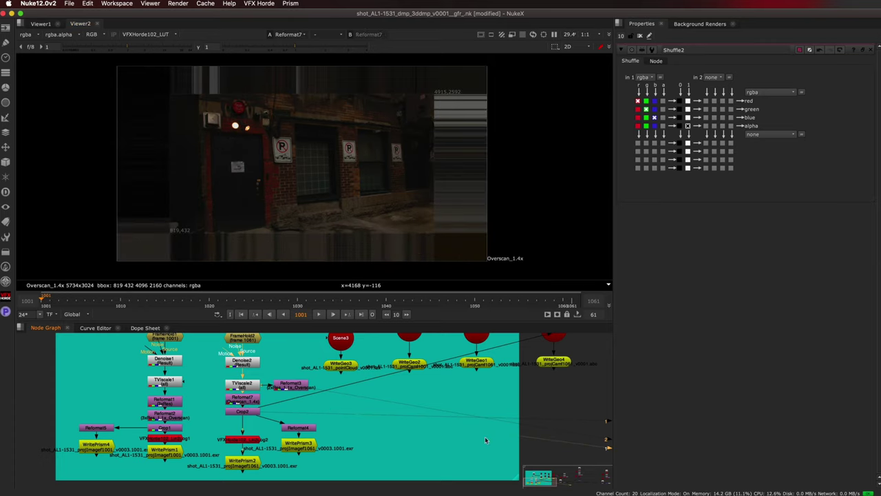
- Compare the Merge3 projection render with the Reformat7 overscan image in the viewer
middle_drag(485, 439, 245, 445)
key(2)
middle_drag(502, 435, 221, 426)
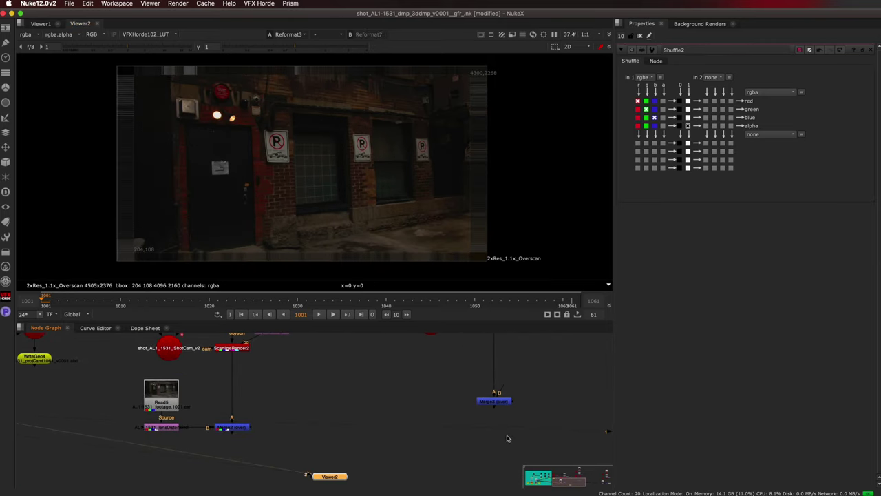
click(486, 402)
key(1)
middle_drag(72, 406, 417, 427)
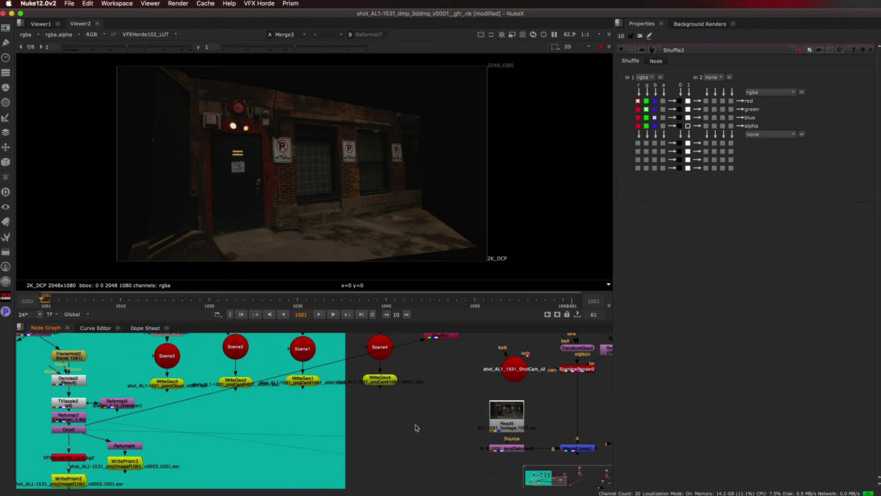
key(1)
key(2)
key(1)
key(2)
key(1)
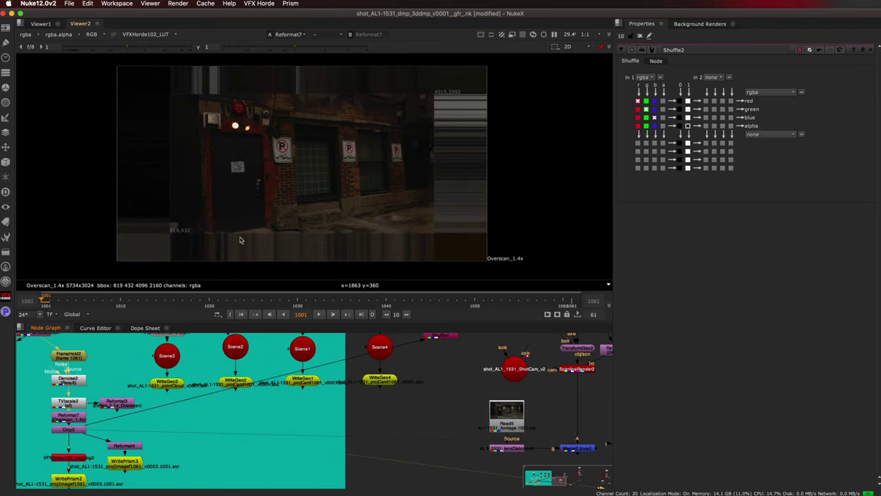
- View the Crop2 output and enable black outside on the Reformat7 node above it
middle_drag(224, 439, 396, 417)
scroll(271, 401, up, 2)
click(237, 393)
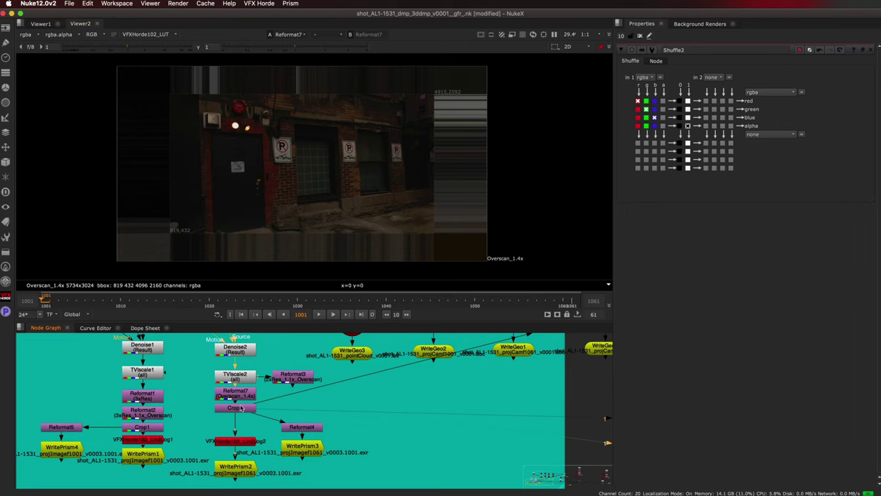
click(241, 407)
key(1)
click(238, 397)
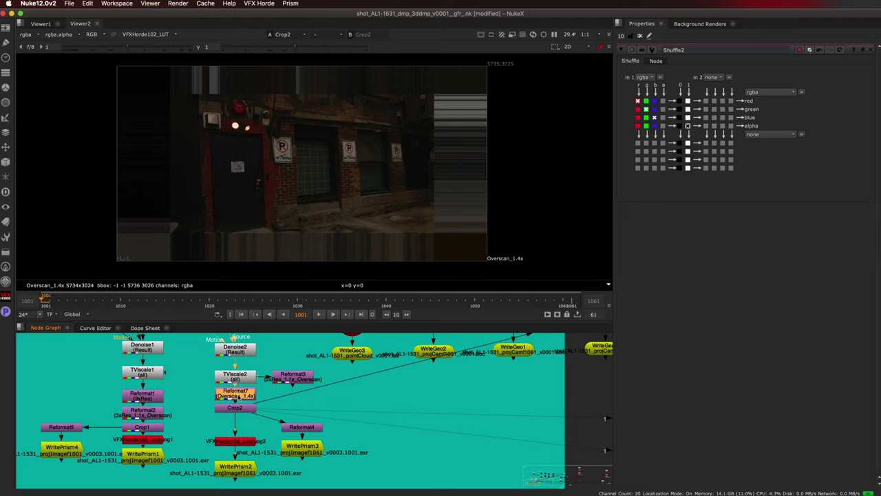
double_click(243, 396)
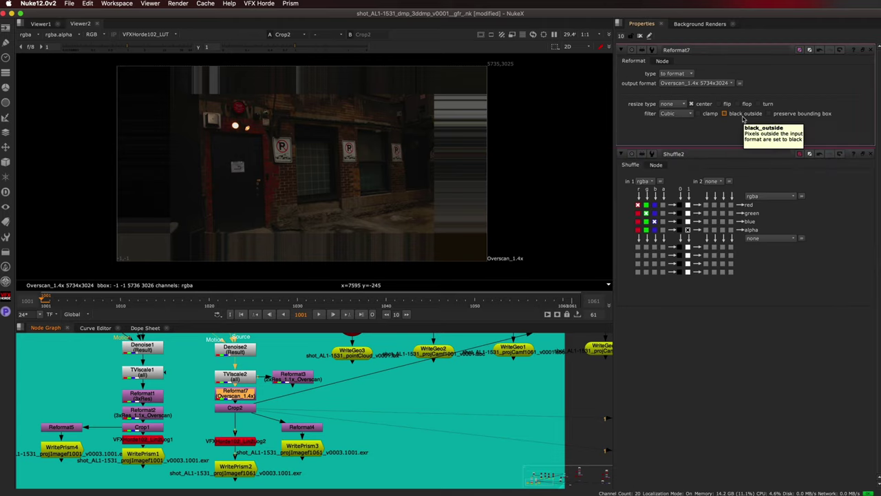
click(743, 116)
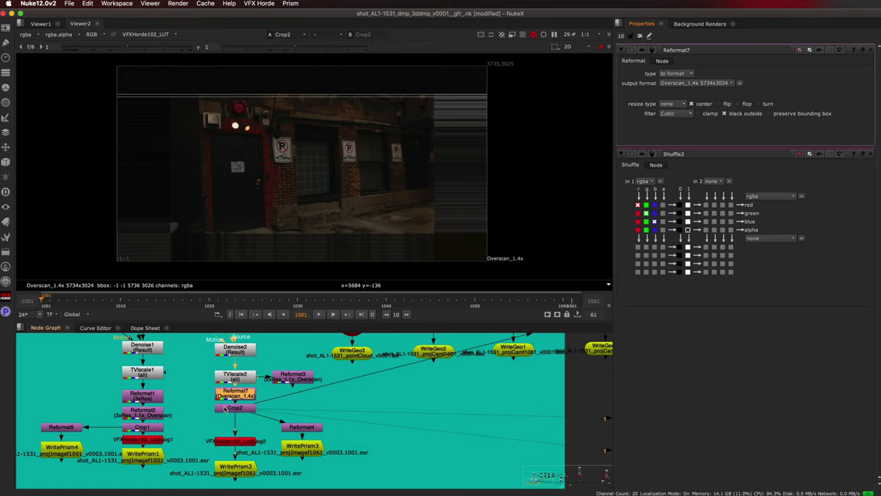
- Add a Shuffle node after Read1, set its alpha channel to 1 and view the resulting alpha
middle_drag(268, 382, 270, 467)
middle_drag(241, 388, 289, 469)
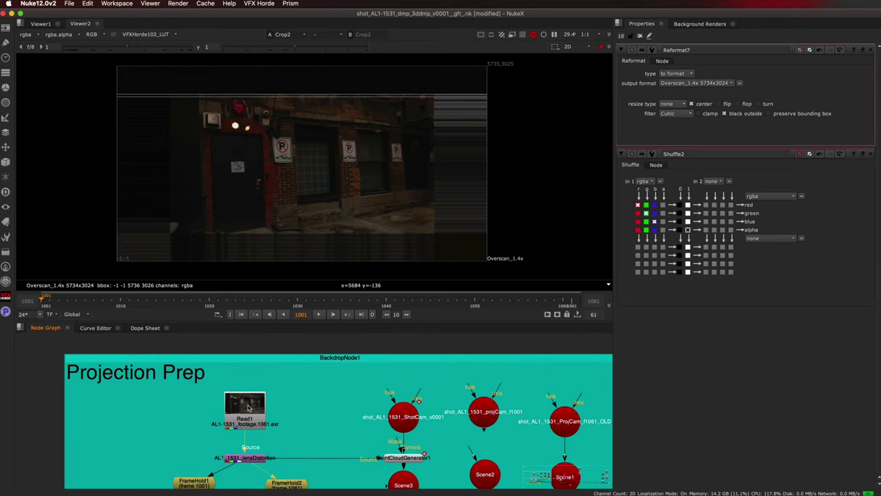
click(249, 408)
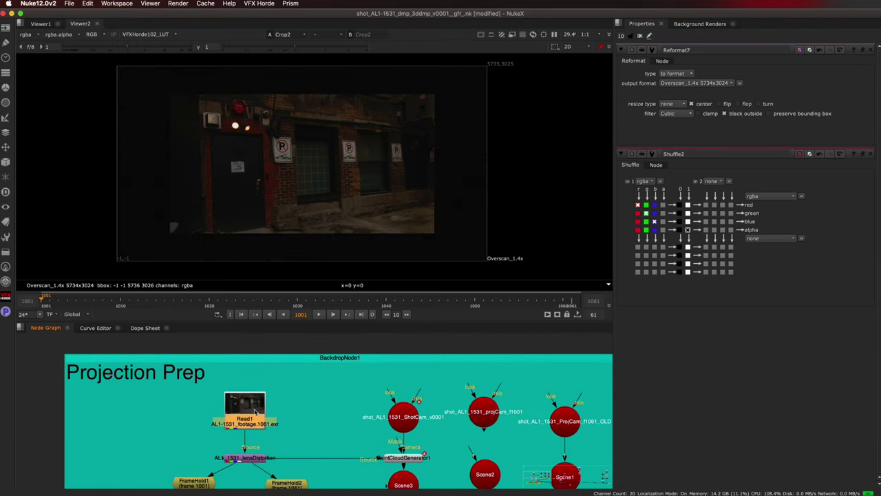
key(Tab)
text(sh)
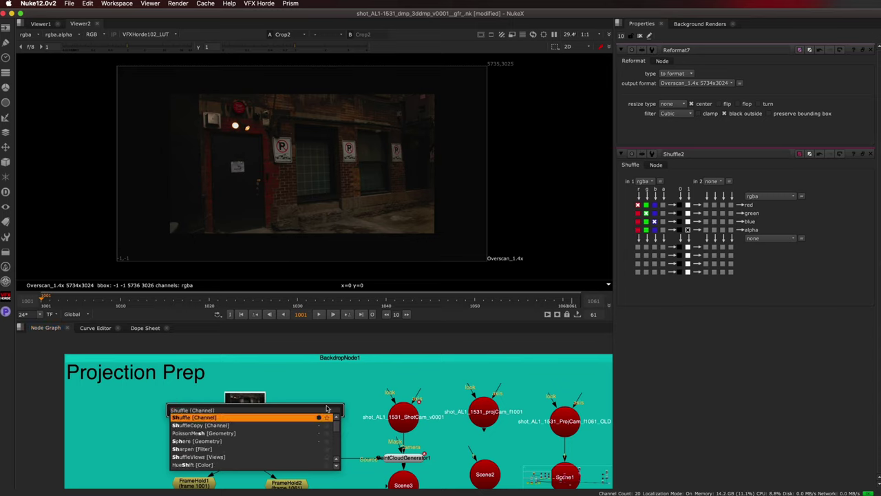
click(254, 417)
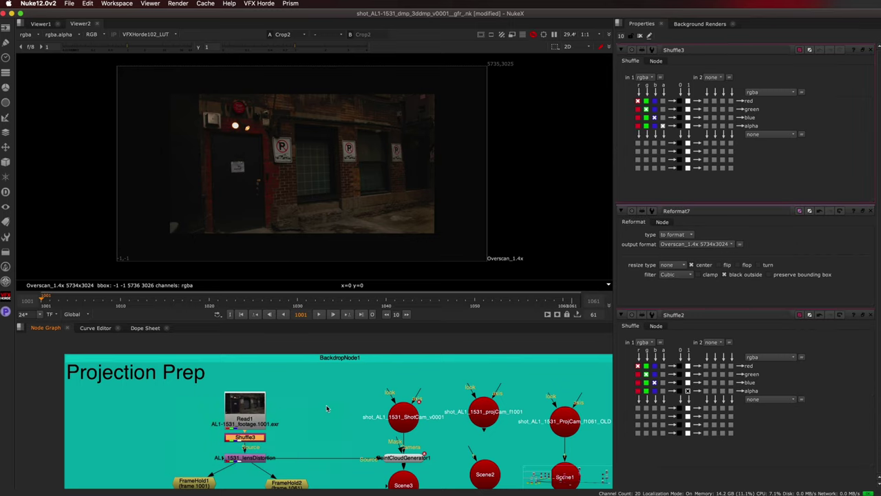
click(688, 126)
key(a)
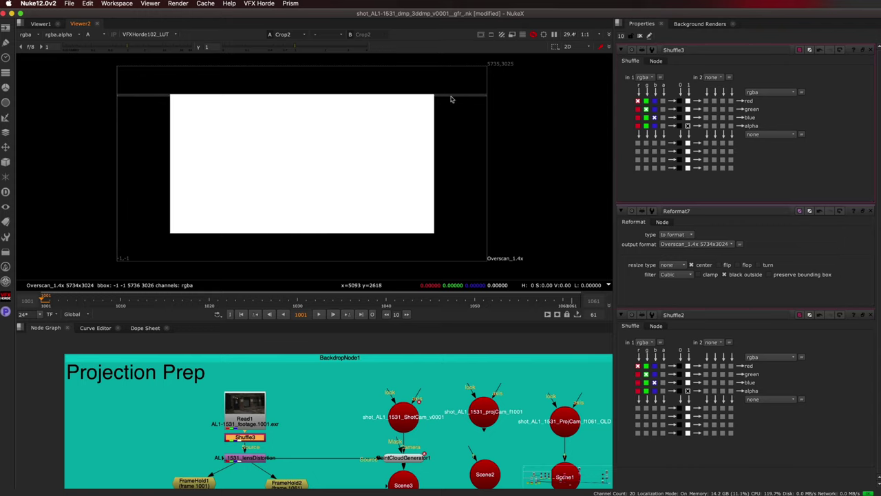
- Move Merge3 near the Projection Prep backdrop and merge the Reformat7 image as A over the ScanlineRender3 render as B, viewed in RGB
scroll(376, 441, down, 5)
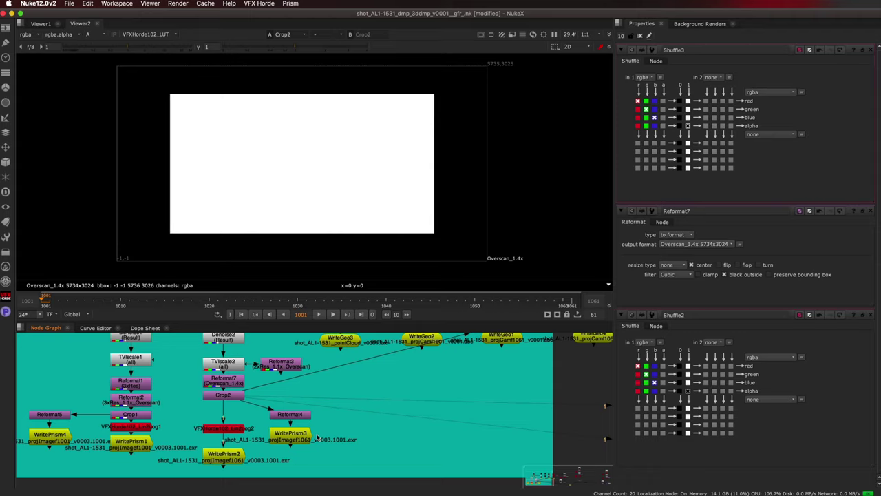
middle_drag(365, 403, 207, 403)
scroll(431, 422, down, 3)
middle_drag(512, 429, 386, 423)
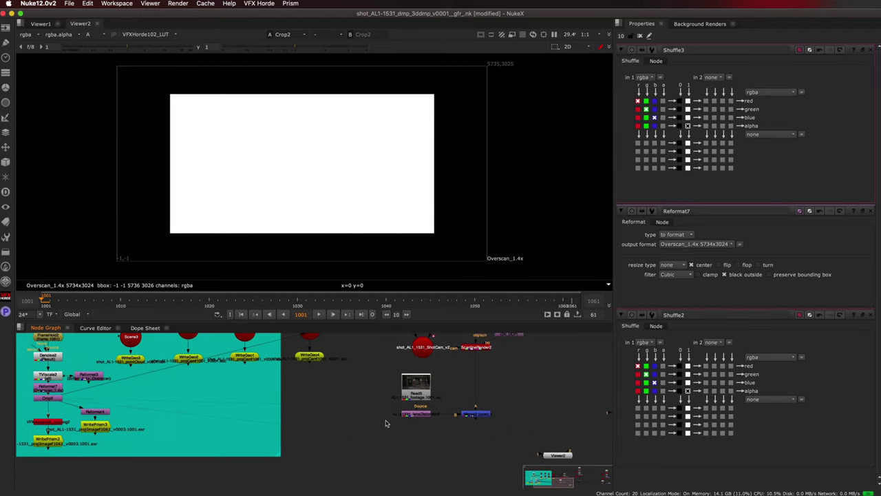
scroll(386, 423, right, 6)
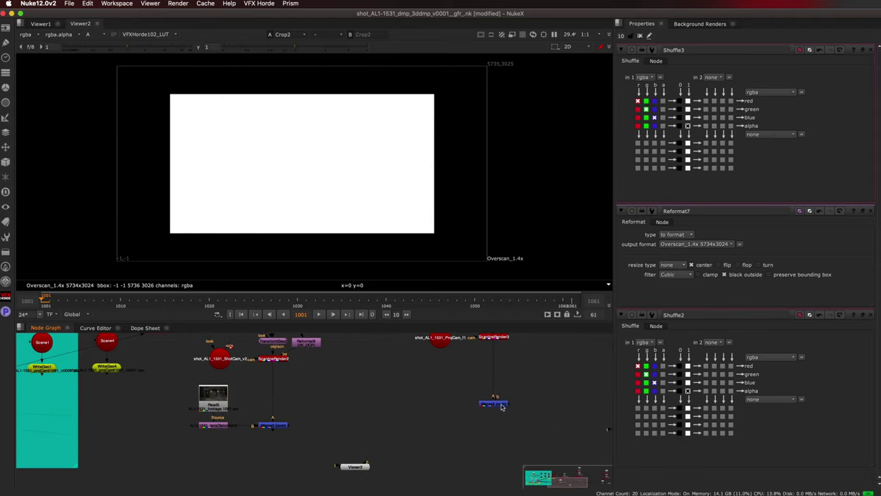
drag(502, 406, 124, 443)
middle_drag(125, 443, 333, 432)
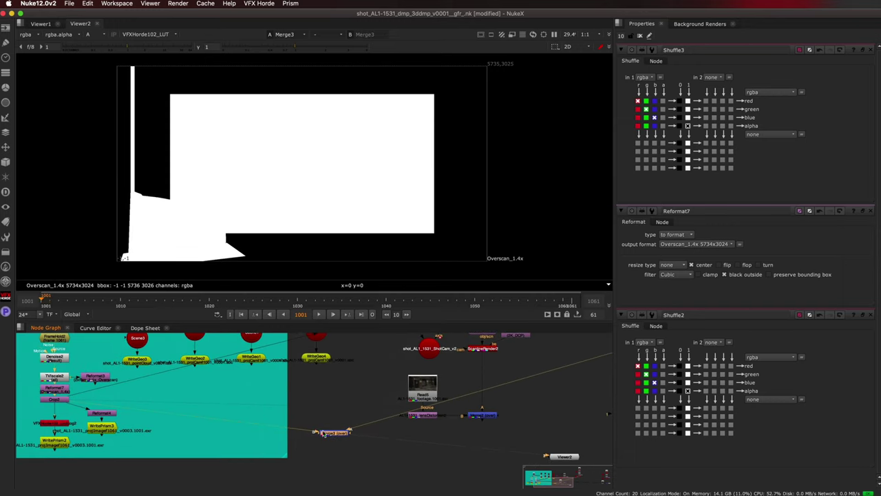
drag(315, 432, 152, 405)
key(shift+x)
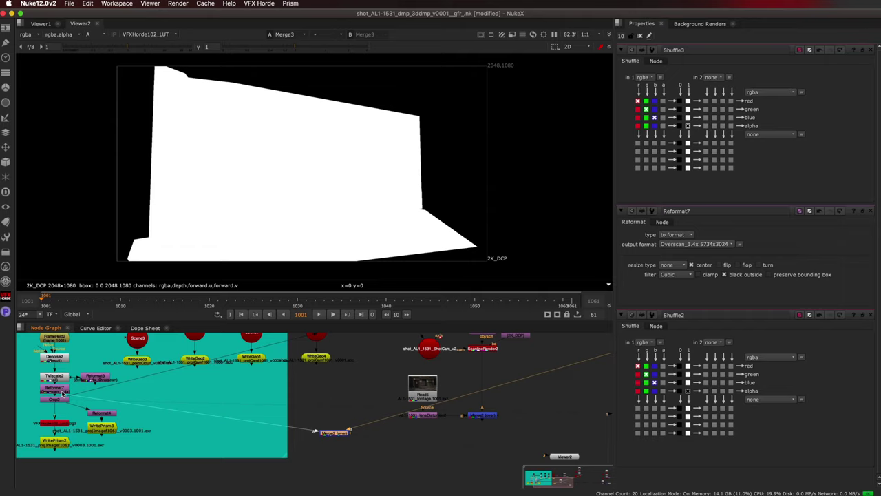
drag(63, 393, 62, 393)
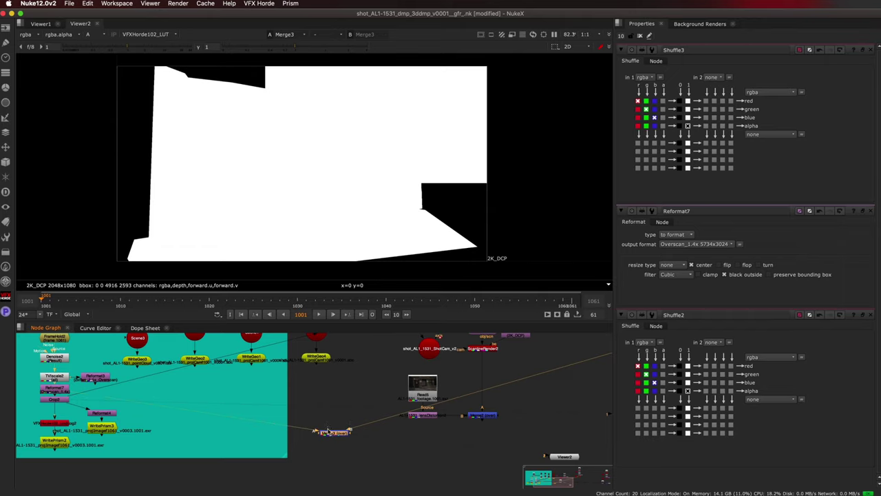
key(a)
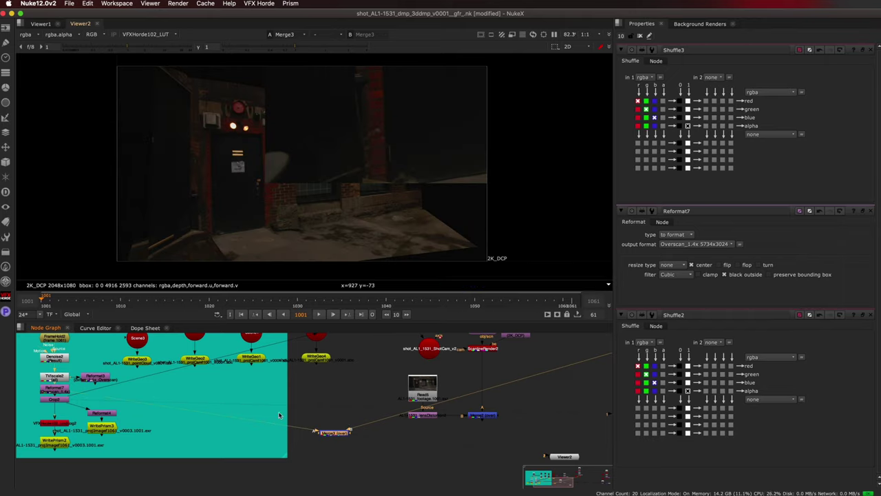
- Insert a copy of the Reformat7 node directly after ScanlineRender3
middle_drag(553, 371, 337, 417)
middle_drag(215, 434, 455, 412)
middle_drag(167, 430, 299, 422)
scroll(215, 409, up, 3)
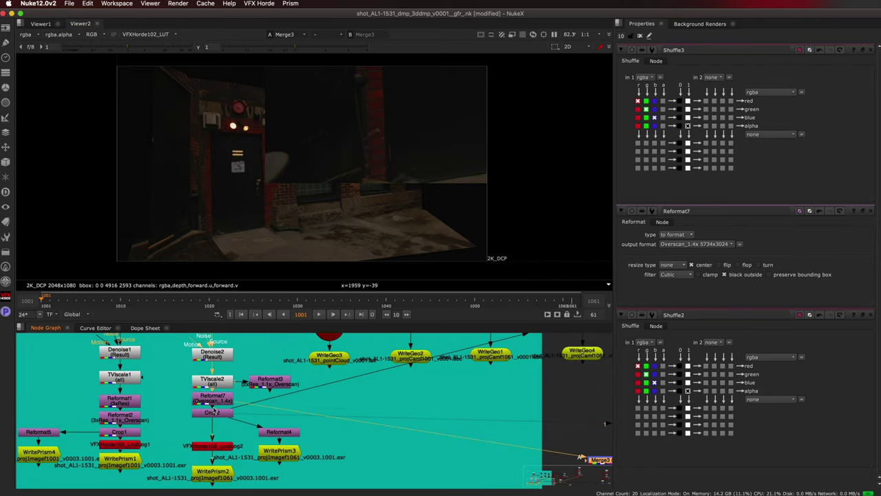
click(223, 396)
middle_drag(449, 406, 165, 424)
middle_drag(482, 403, 122, 429)
click(486, 359)
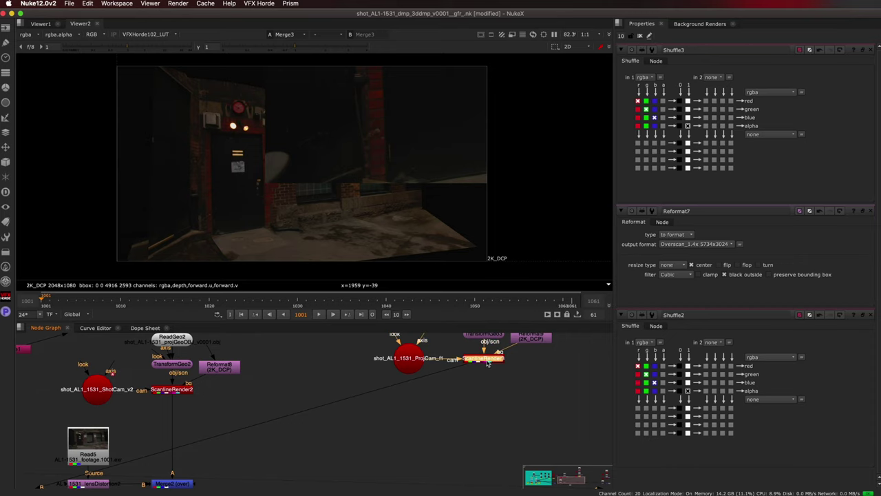
key(ctrl+v)
- Set the resize type of the Reformat node after ScanlineRender3 to width
double_click(490, 378)
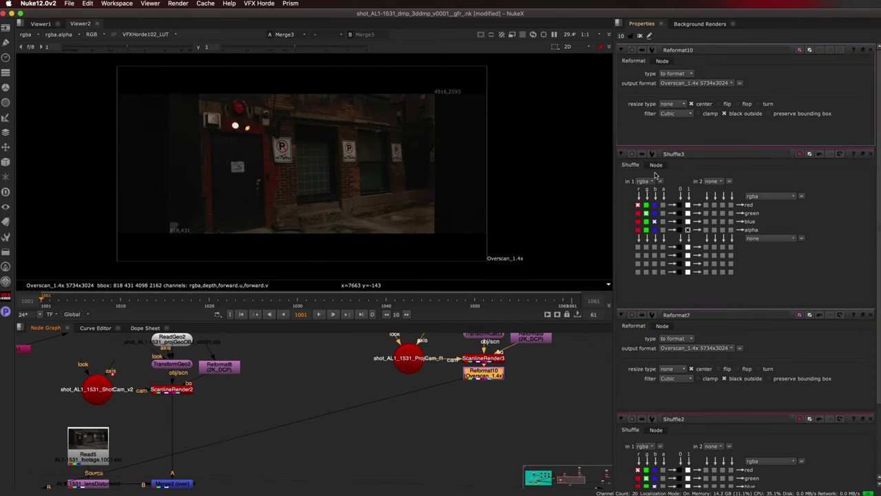
click(666, 105)
click(668, 112)
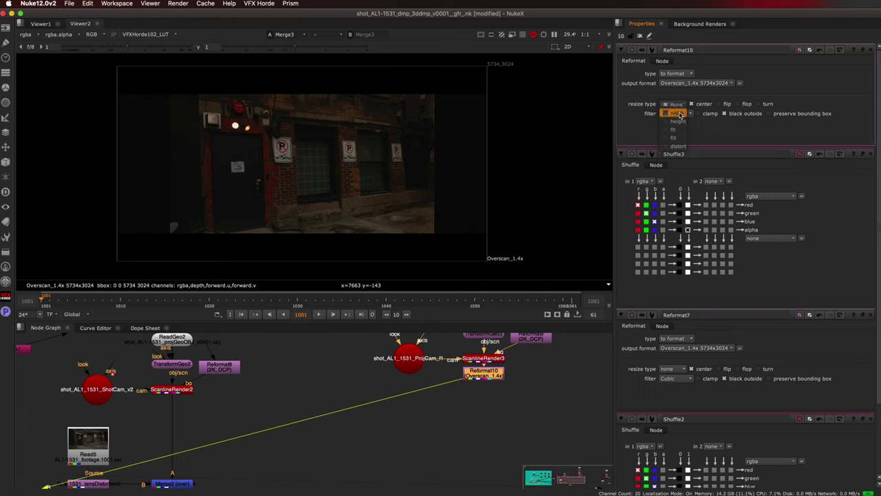
middle_drag(248, 426, 366, 396)
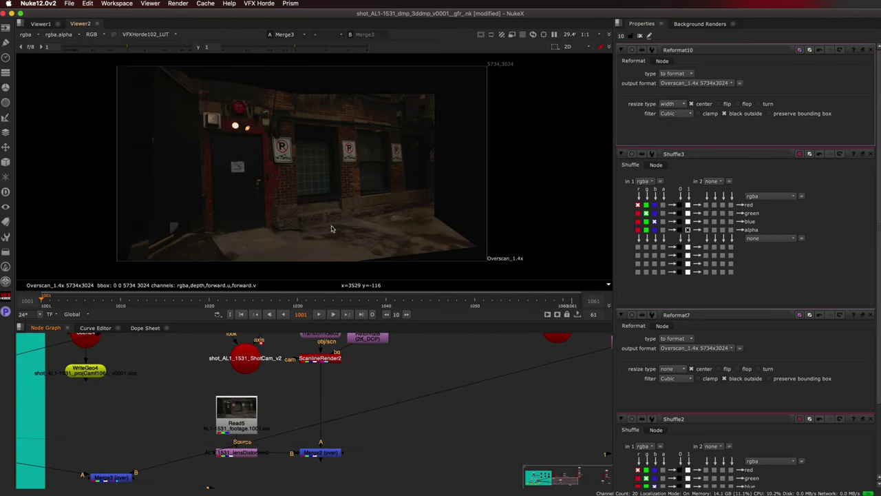
- Place Merge3 beneath the Reformat node under ScanlineRender3 and lower its mix to 0 to compare the two images
middle_drag(176, 472, 342, 417)
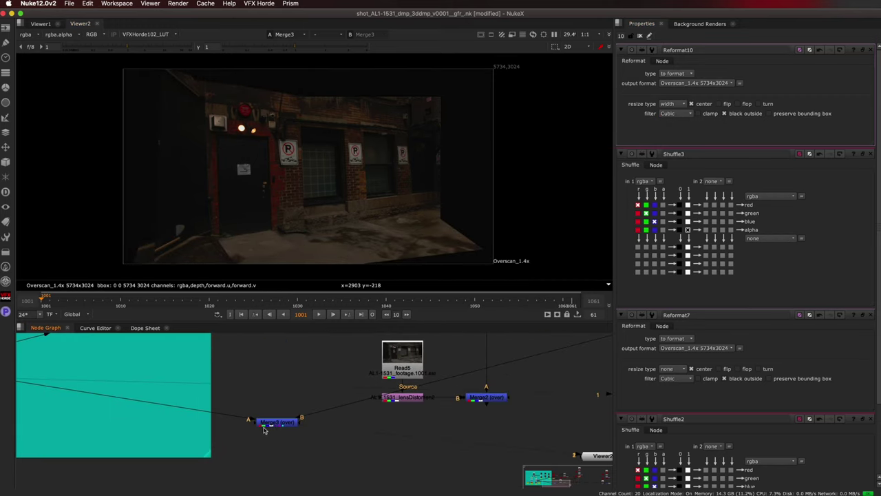
double_click(272, 423)
drag(273, 423, 536, 449)
scroll(526, 443, down, 3)
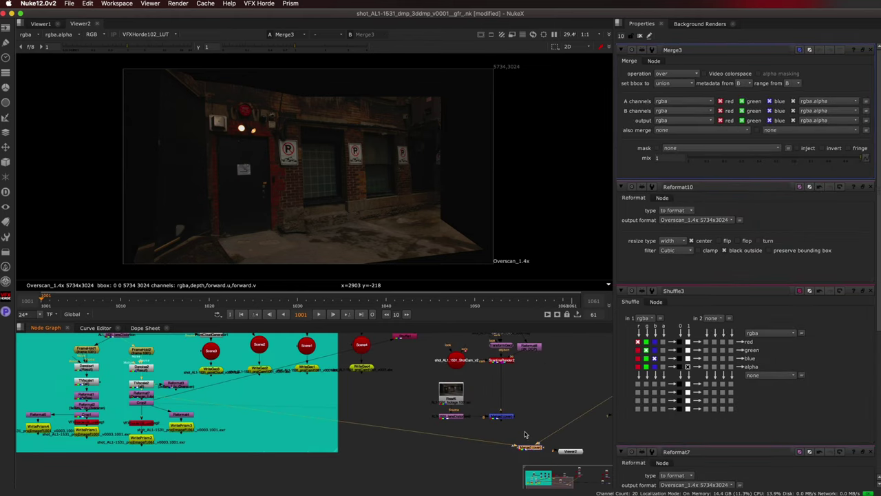
middle_drag(527, 429, 324, 450)
scroll(332, 432, down, 2)
drag(332, 465, 435, 454)
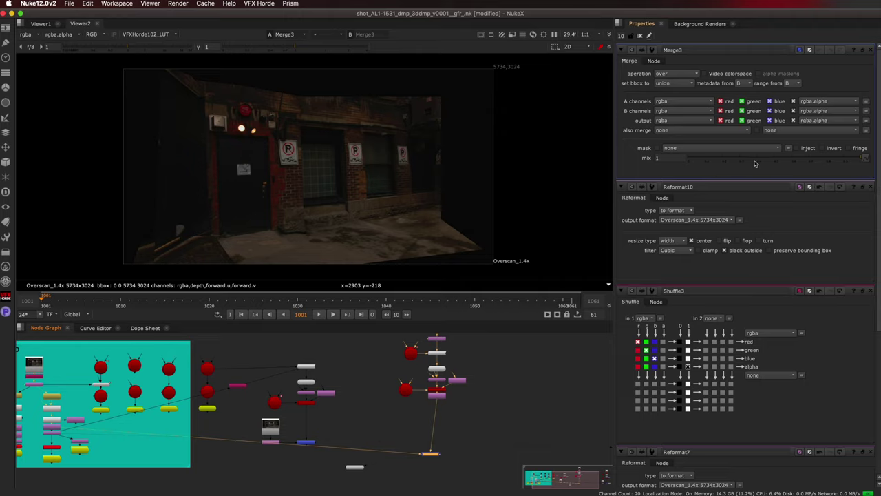
drag(755, 163, 541, 159)
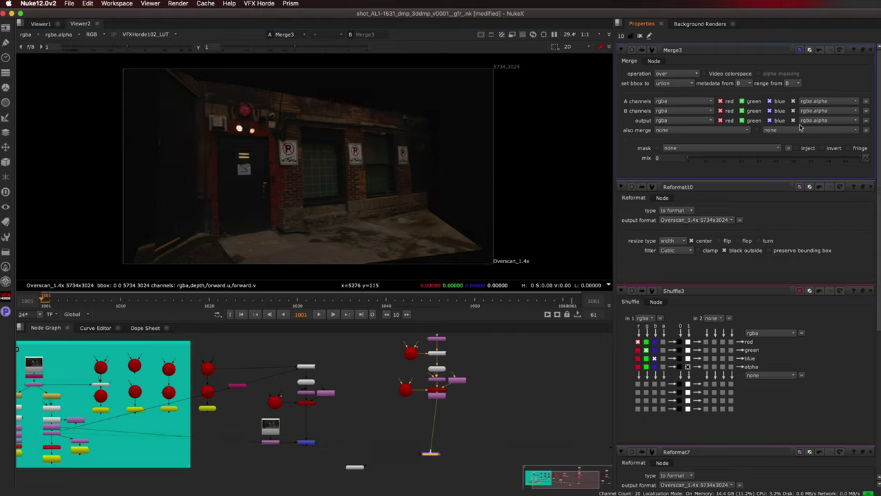
- Set Merge3's mix to 1 and examine the merged image closely around the door's base and the adjoining pavement
drag(729, 159, 867, 158)
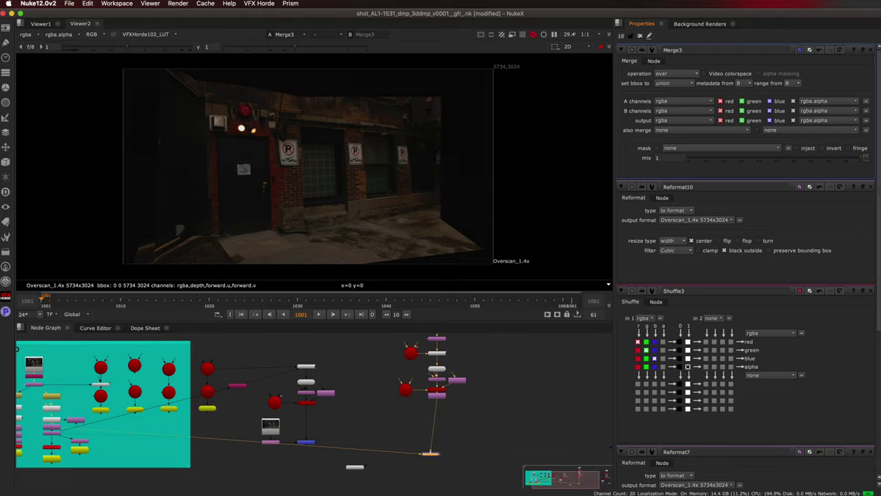
scroll(262, 254, up, 4)
middle_drag(216, 219, 365, 223)
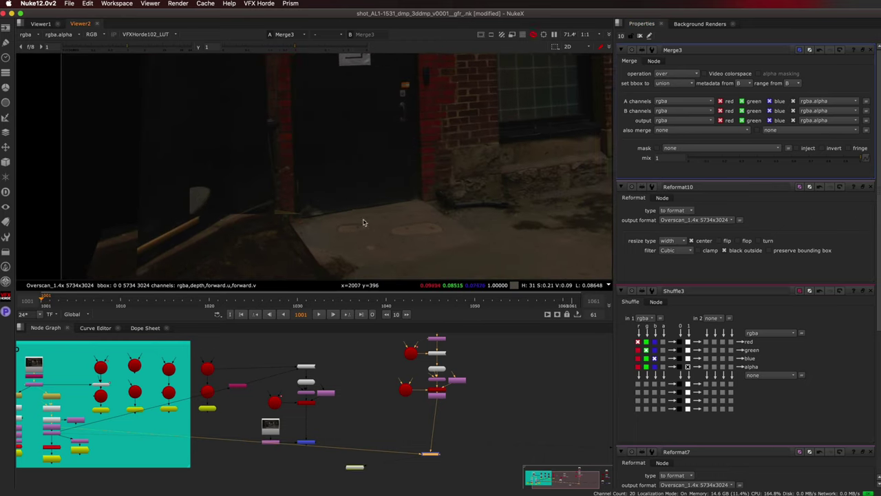
scroll(376, 235, up, 4)
scroll(376, 235, down, 4)
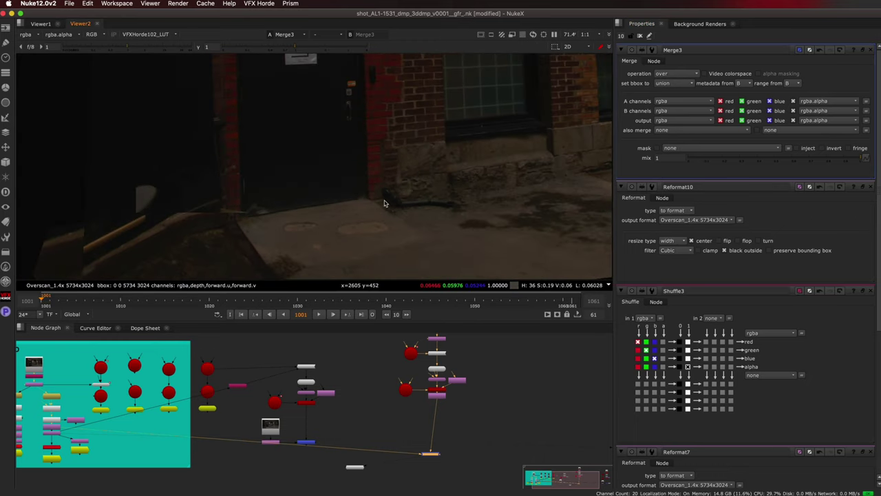
middle_drag(200, 435, 236, 440)
scroll(270, 189, down, 2)
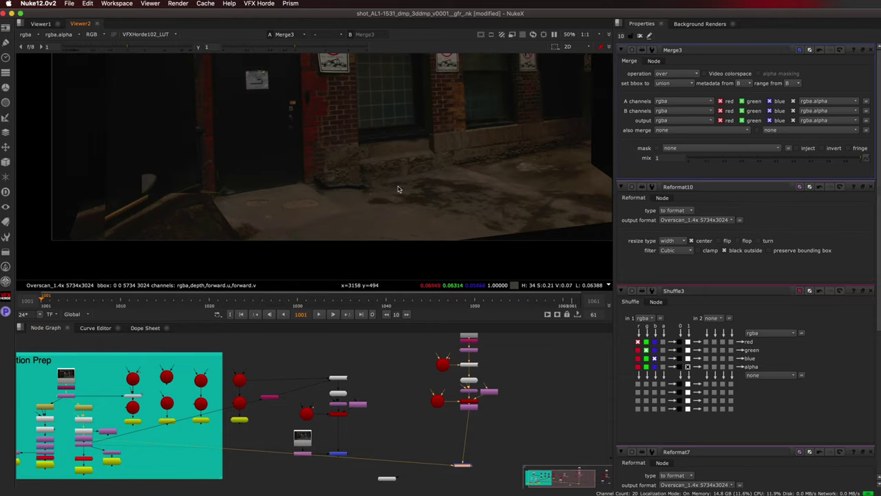
middle_drag(398, 186, 428, 181)
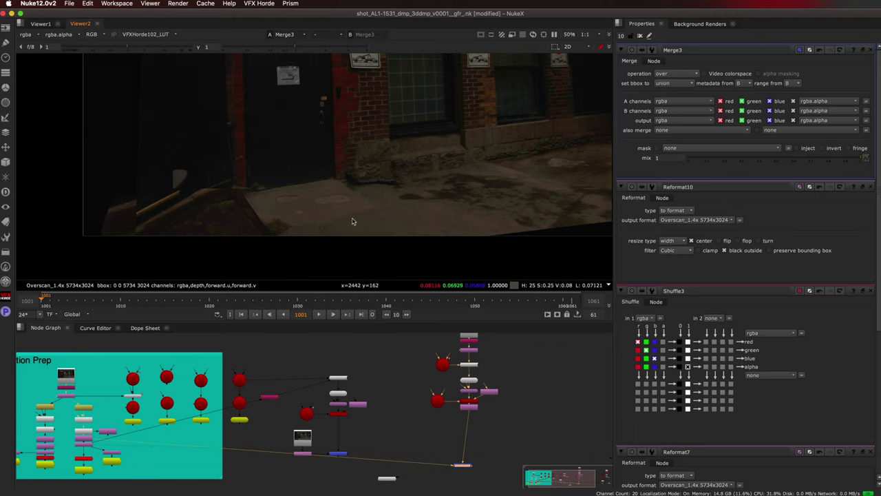
scroll(296, 194, up, 2)
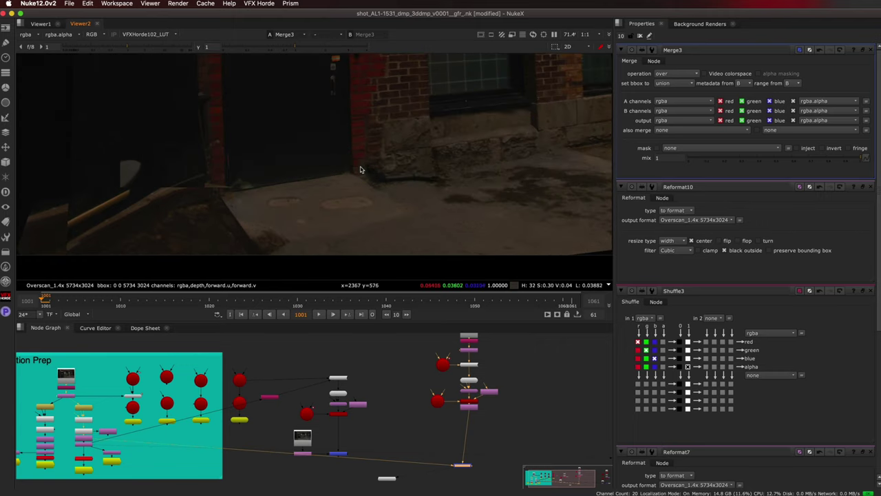
- Open the settings of ReadGeo3 and TransformGeo3 in the node chain above ScanlineRender3
middle_drag(463, 382, 310, 401)
scroll(314, 401, up, 3)
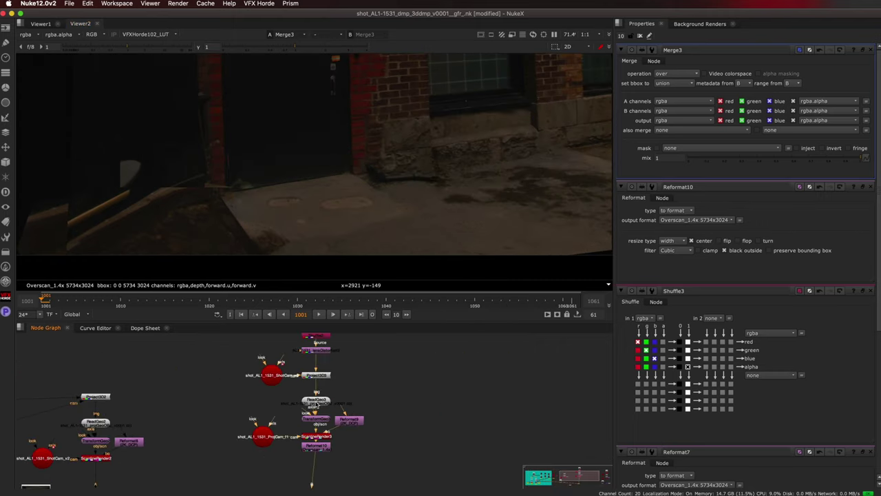
double_click(316, 402)
double_click(316, 419)
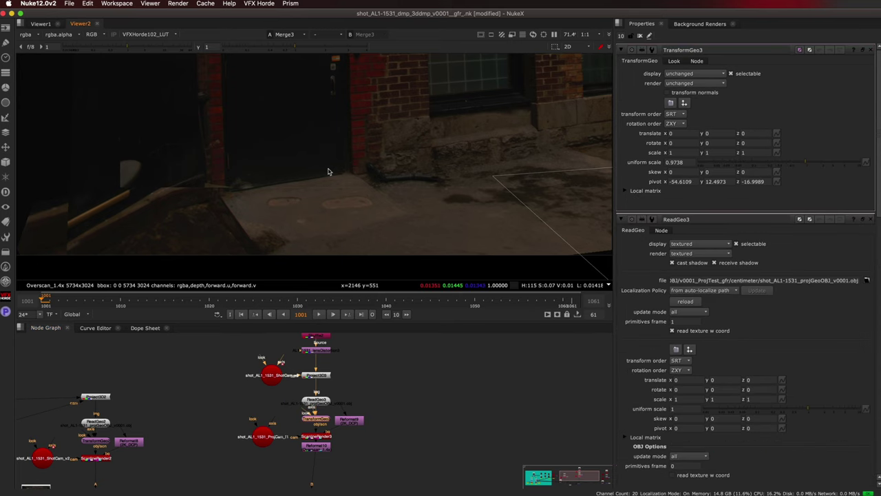
- Check the projection geometry in the 3D view, then examine the merged 2D image at the doorway and pavement
key(Tab)
super+drag(325, 193, 348, 205)
key(Tab)
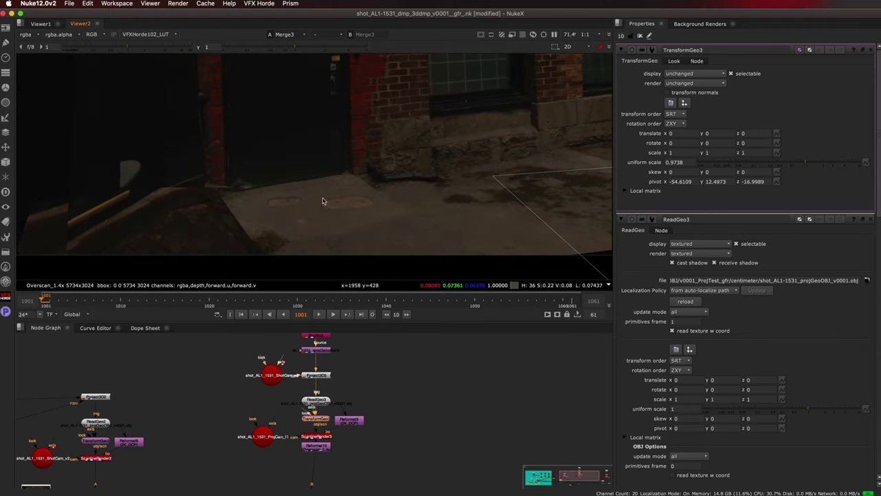
middle_drag(382, 194, 406, 184)
scroll(414, 154, up, 1)
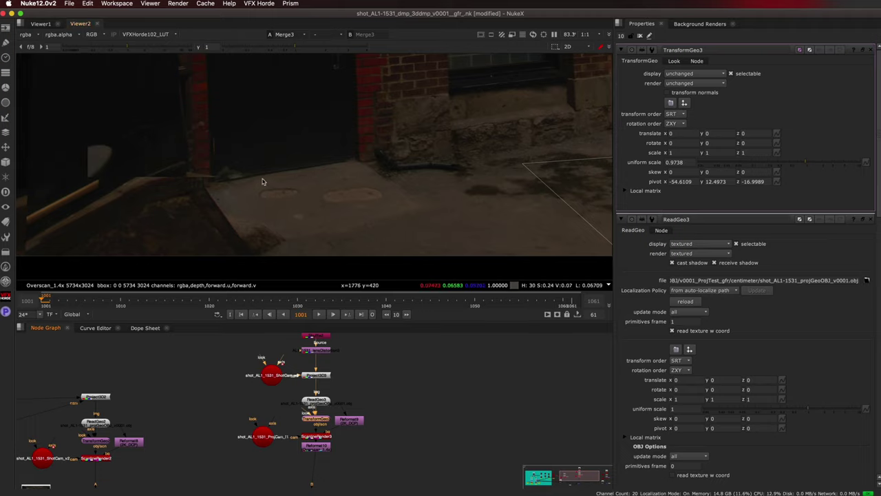
scroll(383, 169, down, 1)
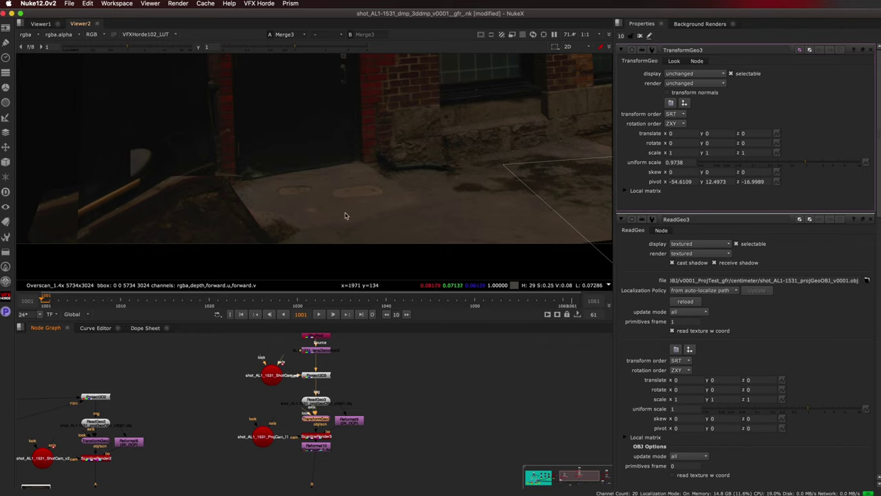
scroll(419, 168, down, 6)
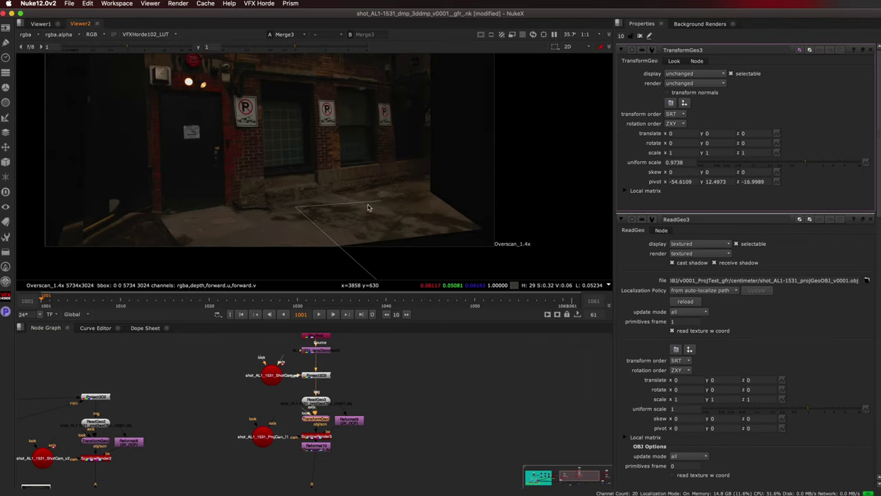